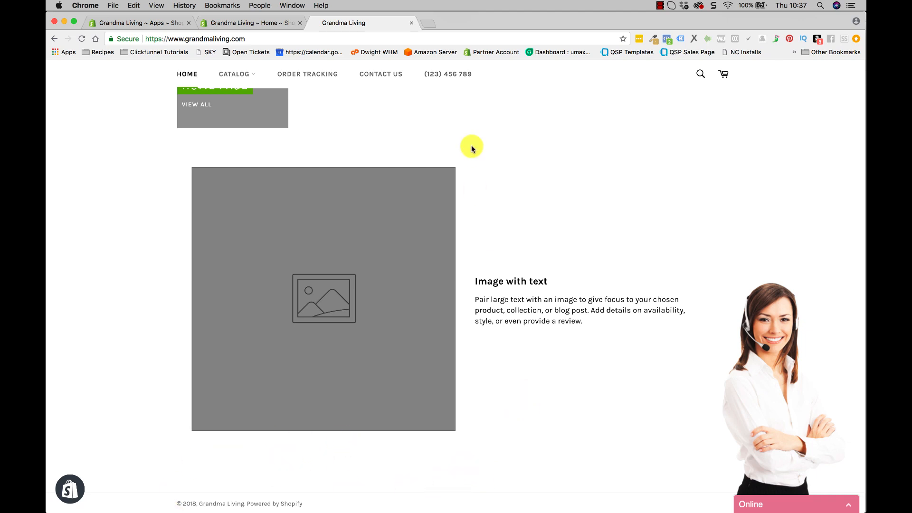
Switch to the Shopify admin and open the Footer Menu from the online store's navigation settings
scroll(470, 147, "up", 3)
scroll(470, 147, "down", 1)
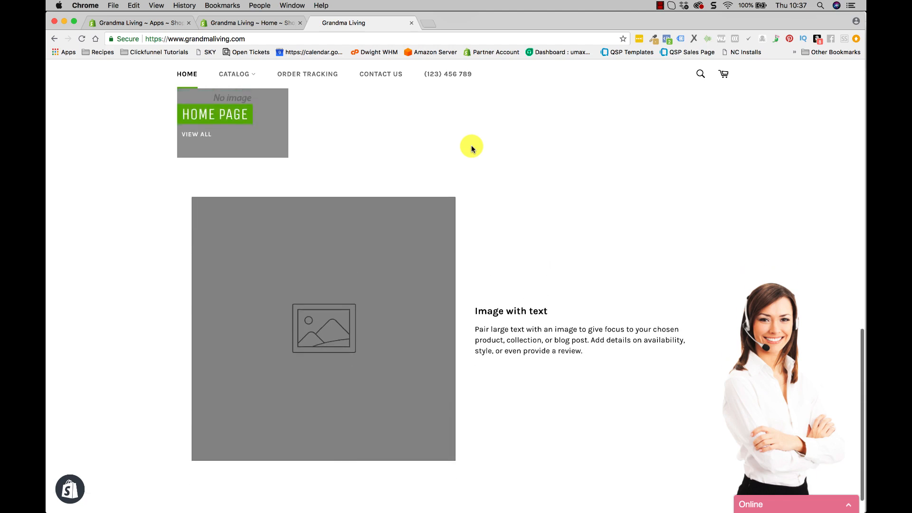
left_click(256, 24)
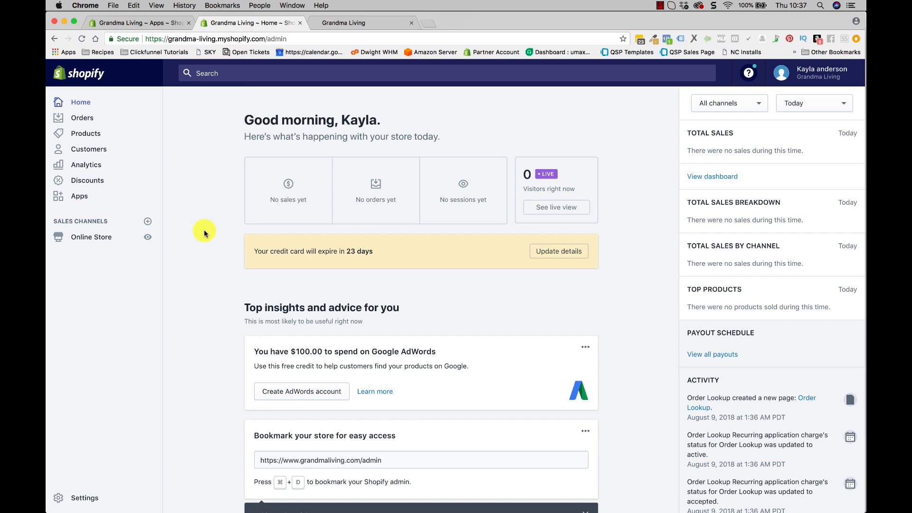
left_click(107, 238)
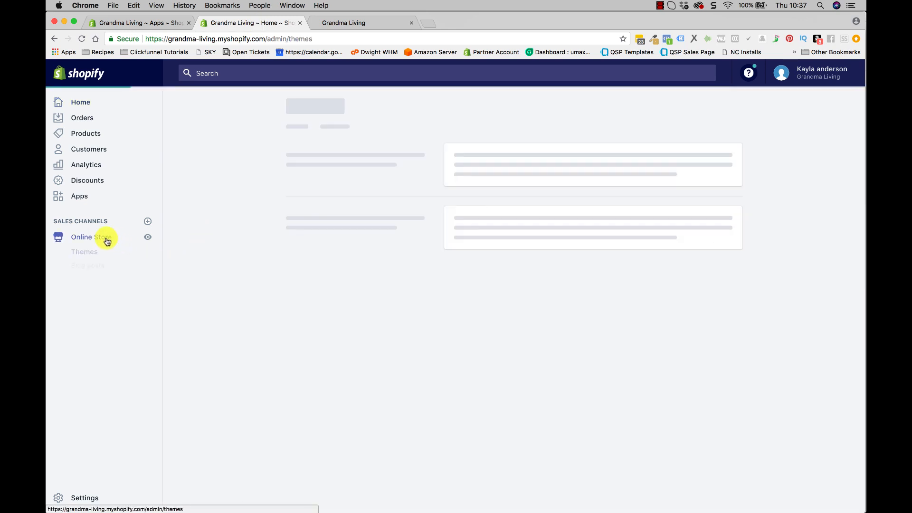
left_click(81, 292)
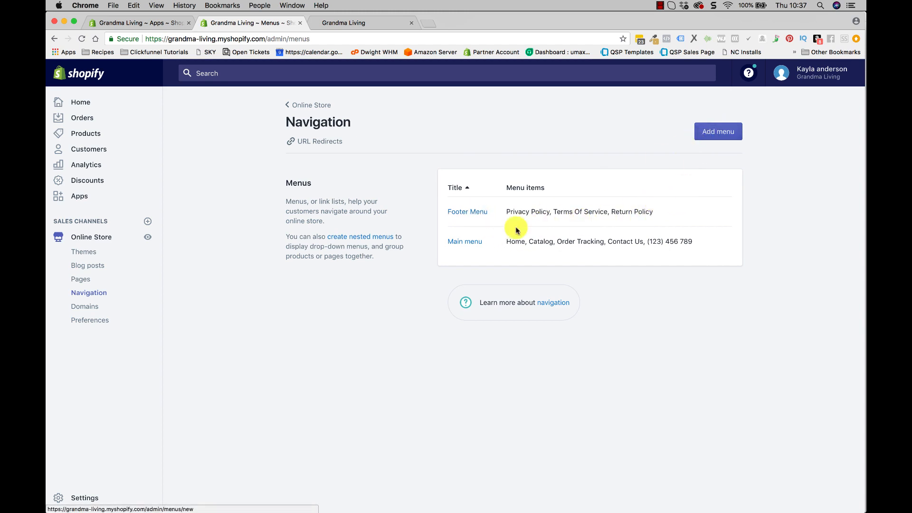
left_click(479, 213)
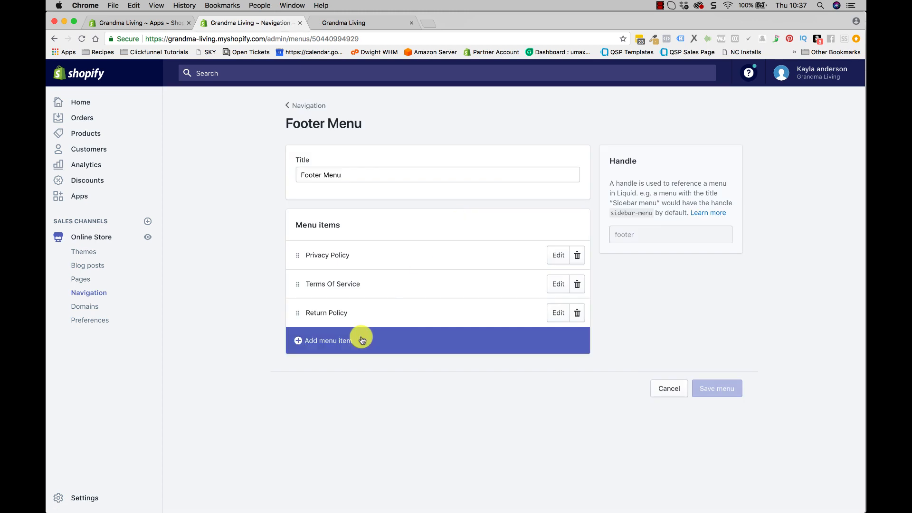
Change the footer menu's title to "Terms"
left_click(352, 169)
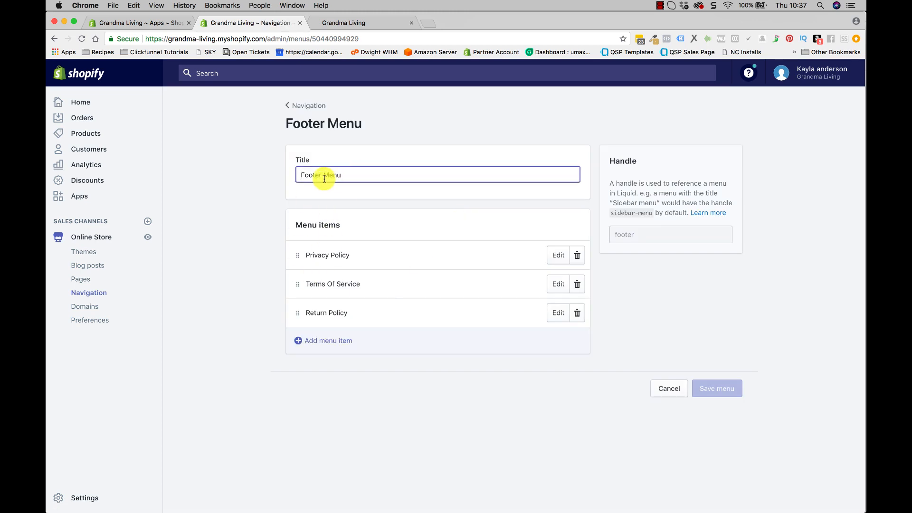
left_click_drag(343, 176, 290, 176)
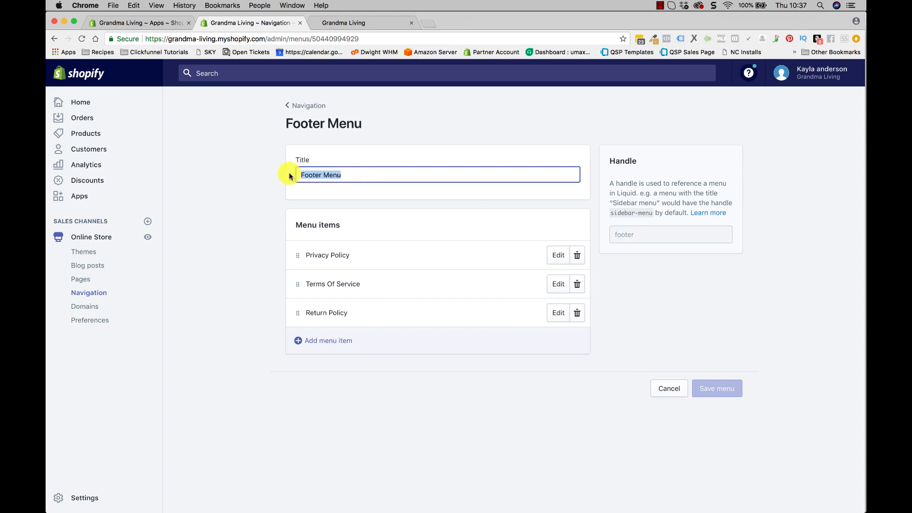
type("Terms")
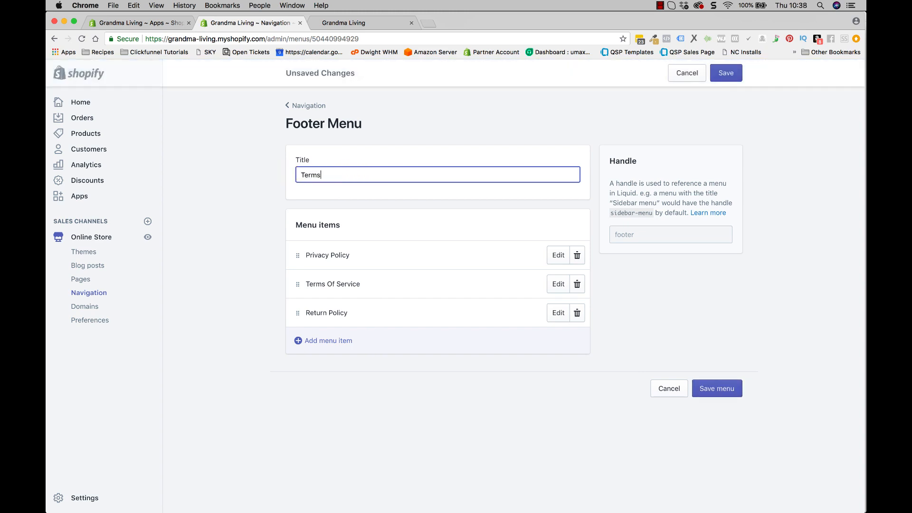
left_click(350, 197)
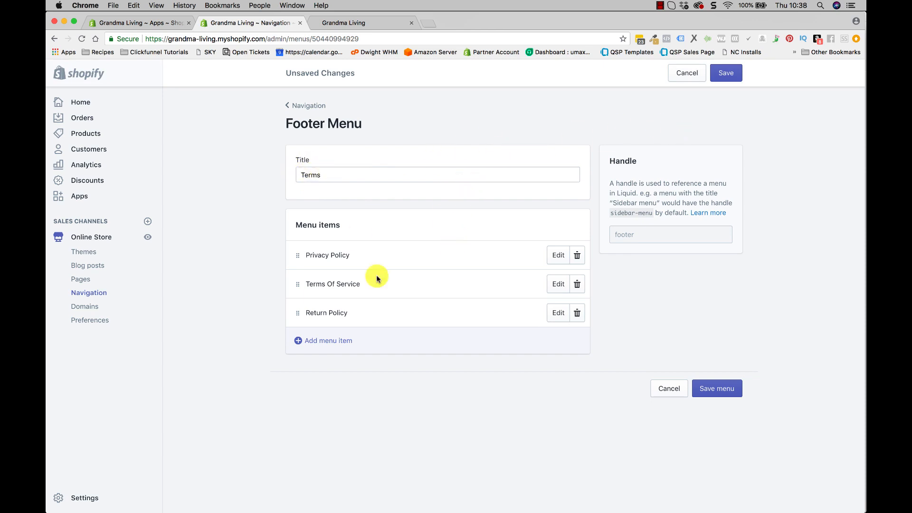
Remove the Privacy Policy, Terms Of Service and Return Policy items from the menu
left_click(576, 257)
left_click(574, 186)
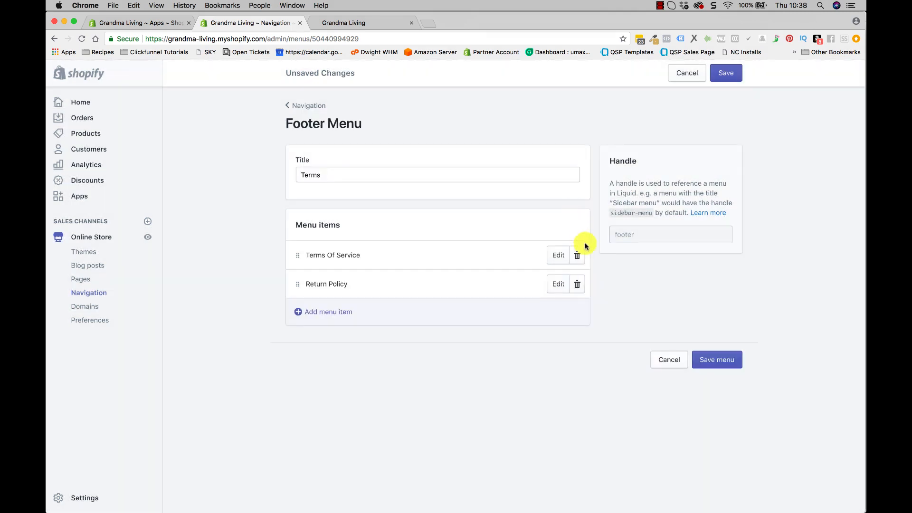
left_click(578, 256)
left_click(574, 186)
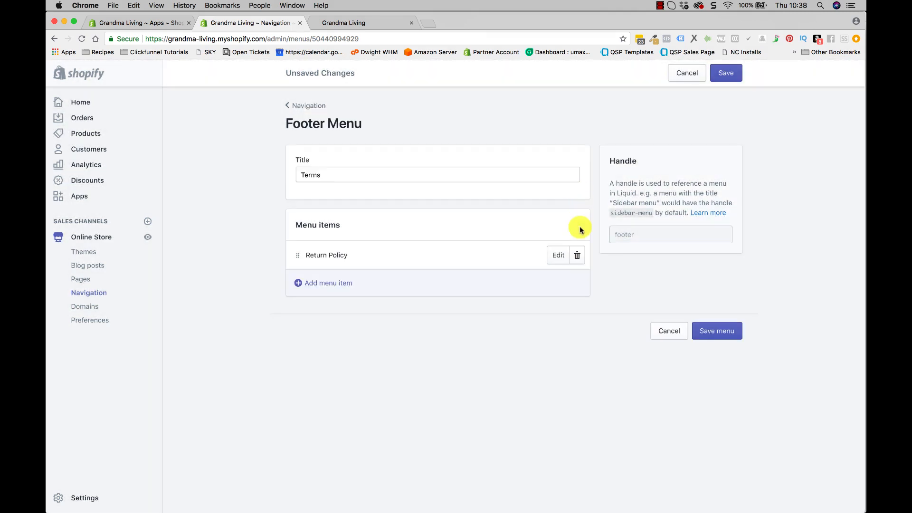
left_click(577, 252)
left_click(580, 186)
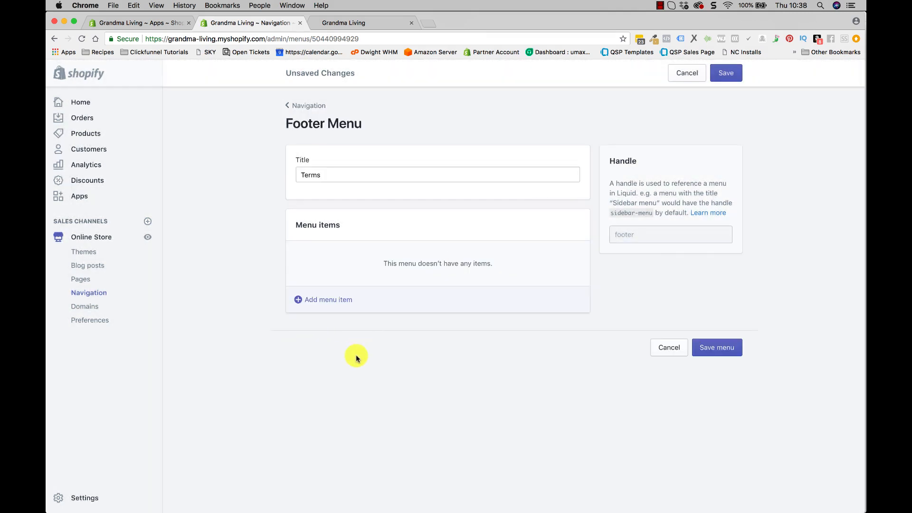
Add a menu item linked to the Privacy Policy page, keeping the page's name
left_click(307, 303)
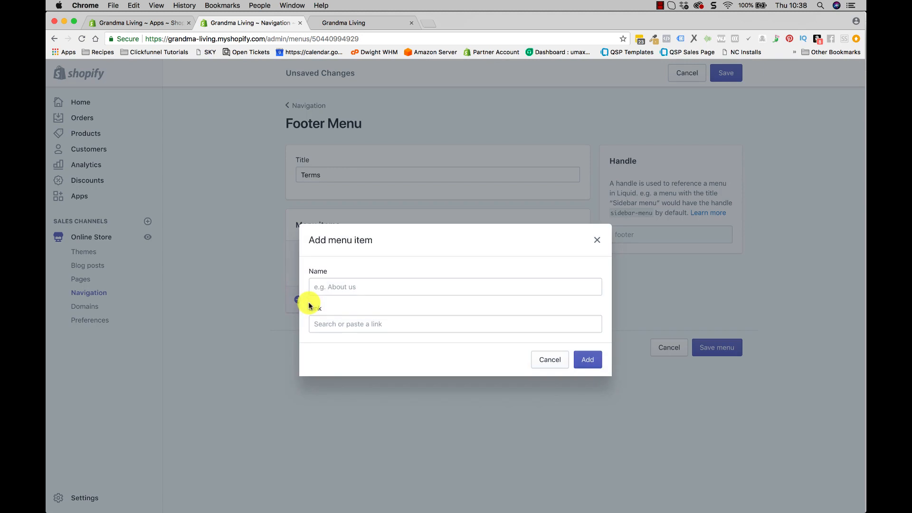
left_click(331, 326)
left_click(332, 250)
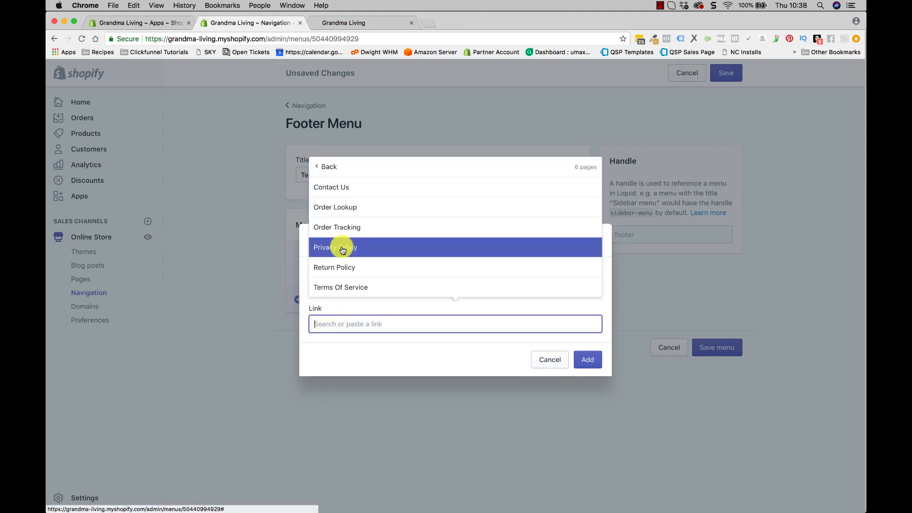
left_click(342, 248)
left_click(582, 359)
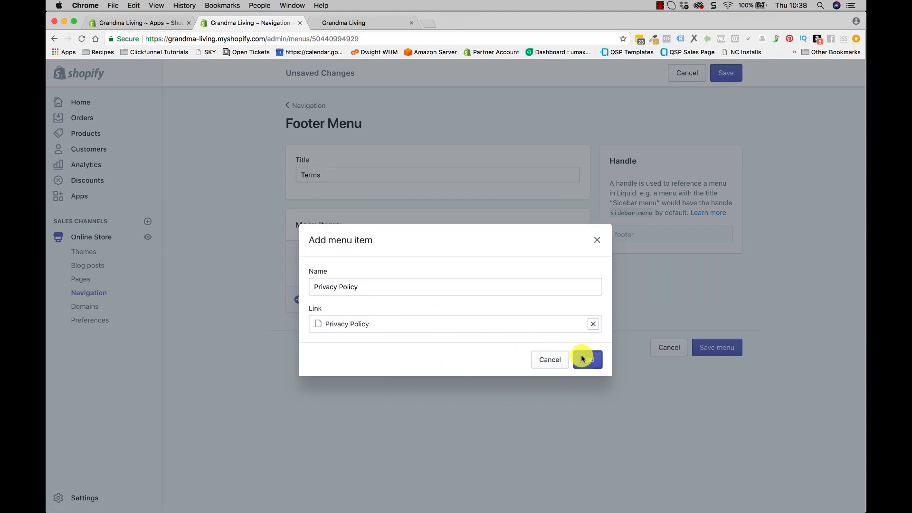
Add a second menu item linked to the Terms Of Service page
left_click(329, 286)
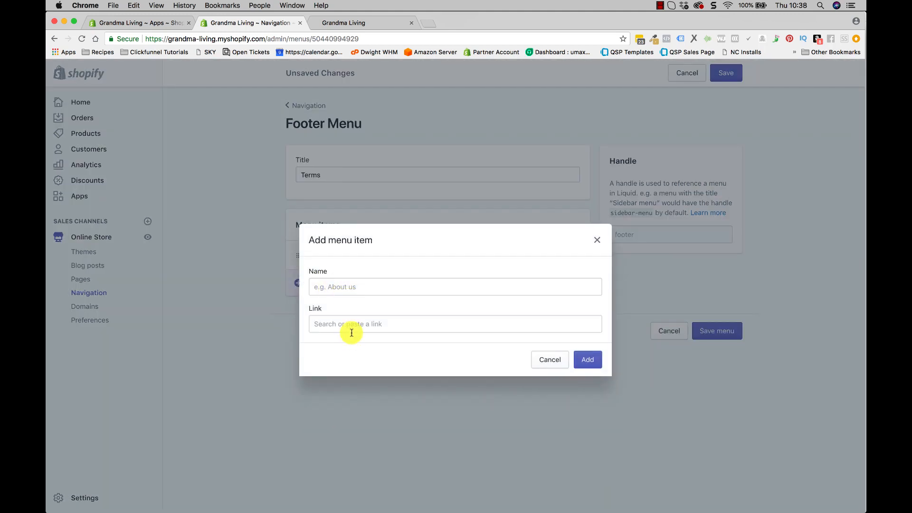
left_click(351, 332)
left_click(334, 252)
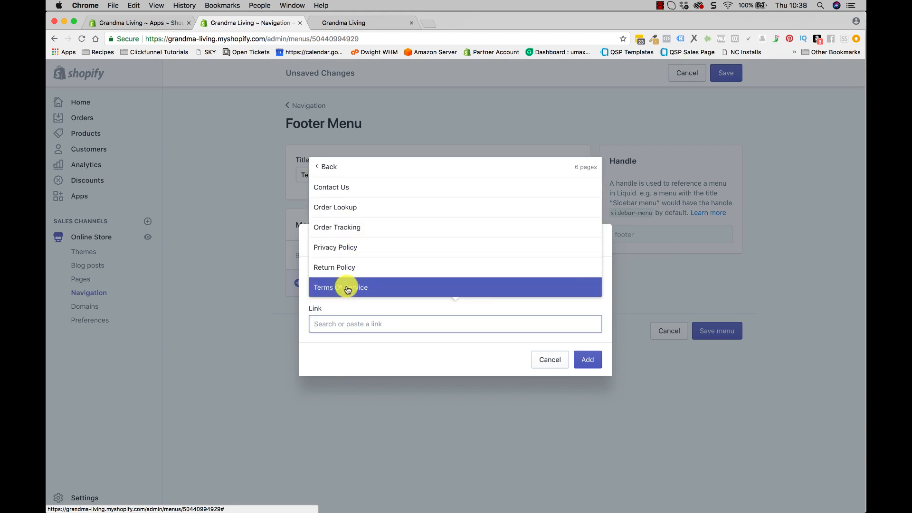
left_click(348, 289)
left_click(588, 360)
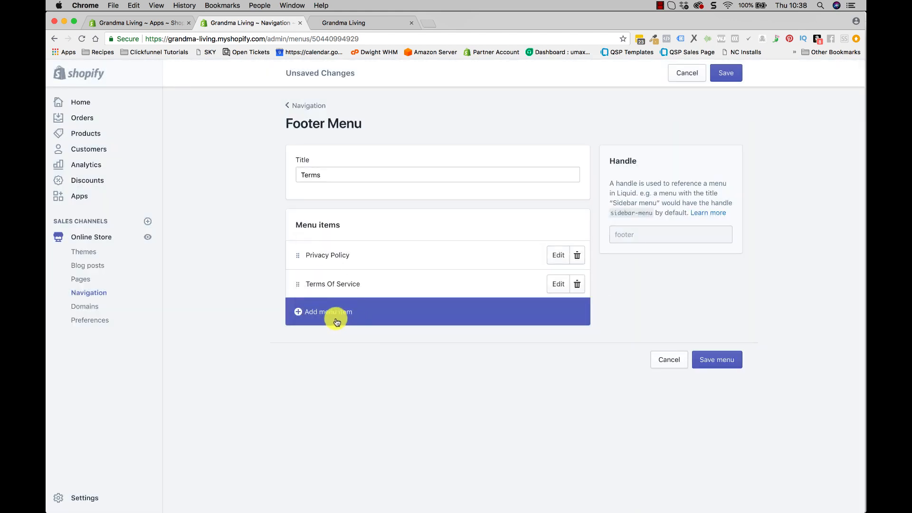
Add a third menu item linked to the Return Policy page and save the Terms menu
left_click(336, 321)
left_click(325, 329)
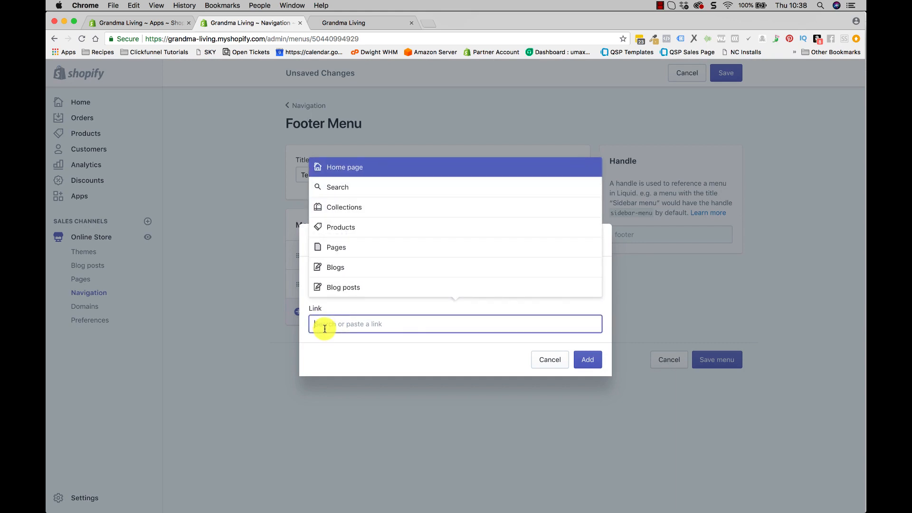
left_click(334, 247)
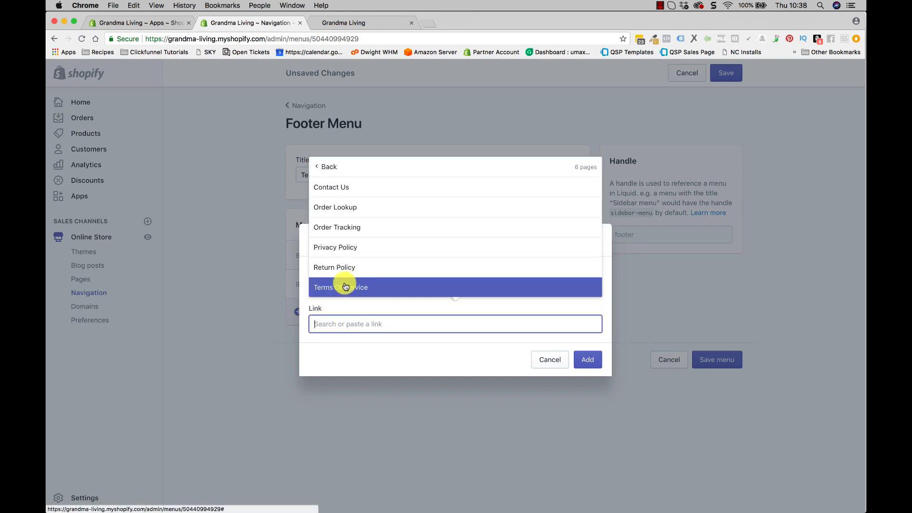
left_click(342, 267)
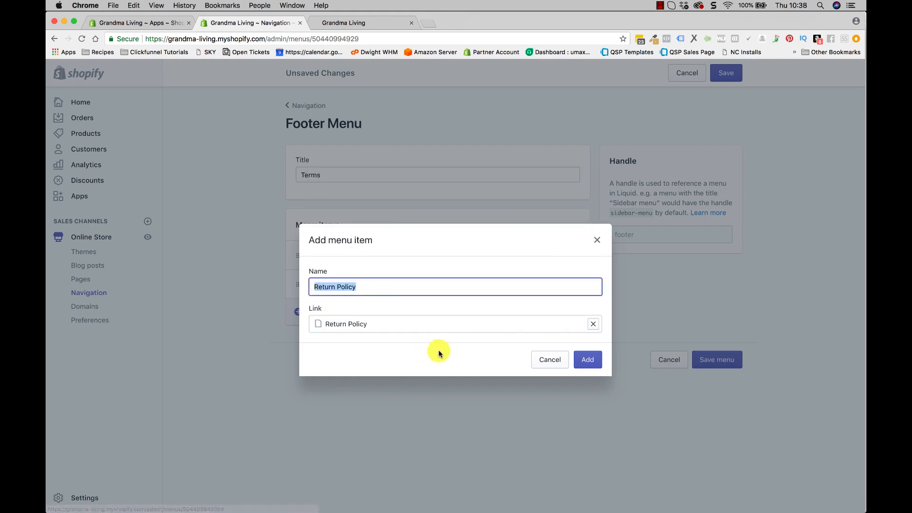
left_click(588, 359)
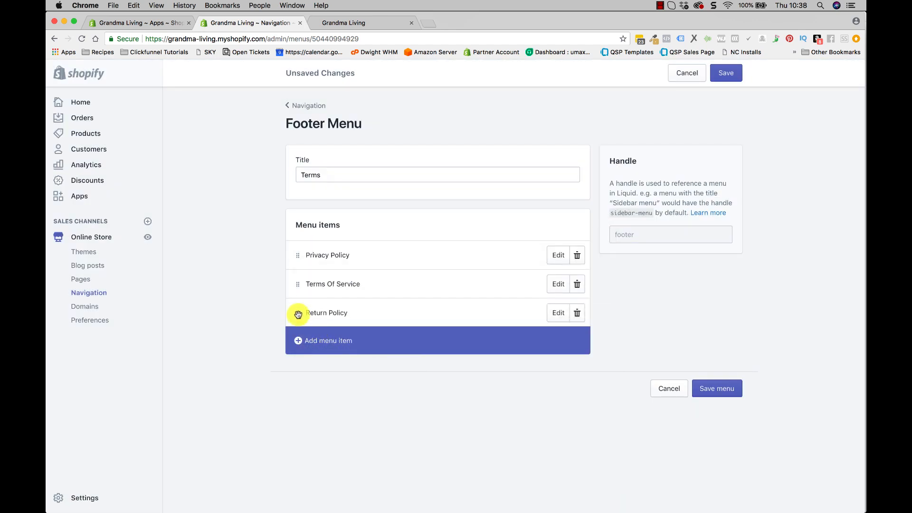
left_click_drag(298, 314, 297, 274)
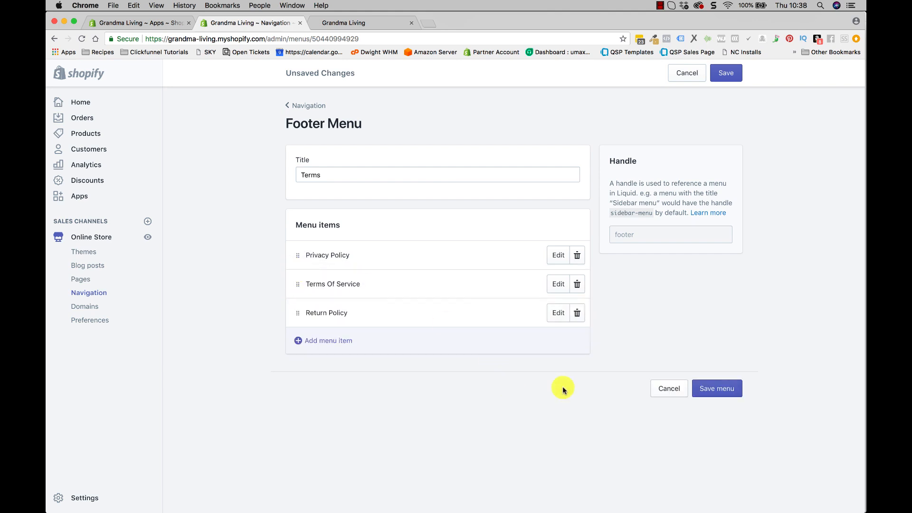
left_click(706, 398)
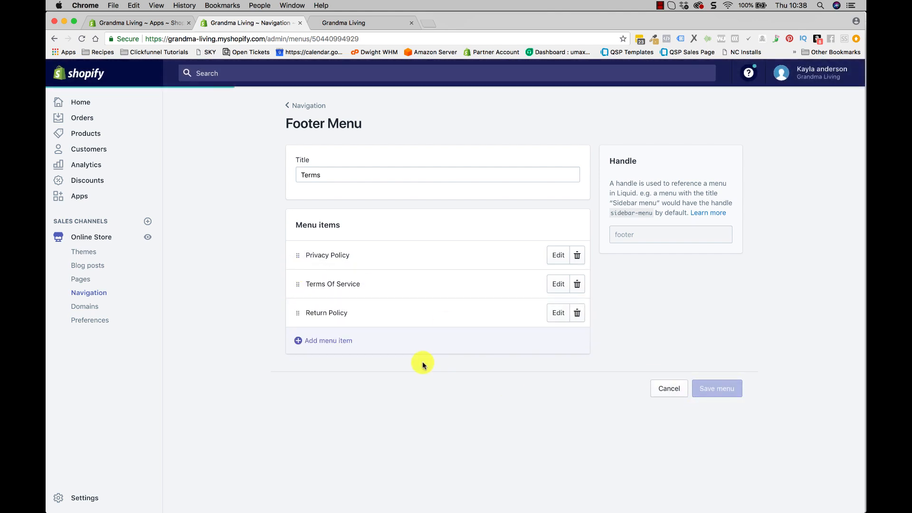
Return to the navigation overview and start a new menu titled "Contact"
left_click(311, 105)
left_click(712, 135)
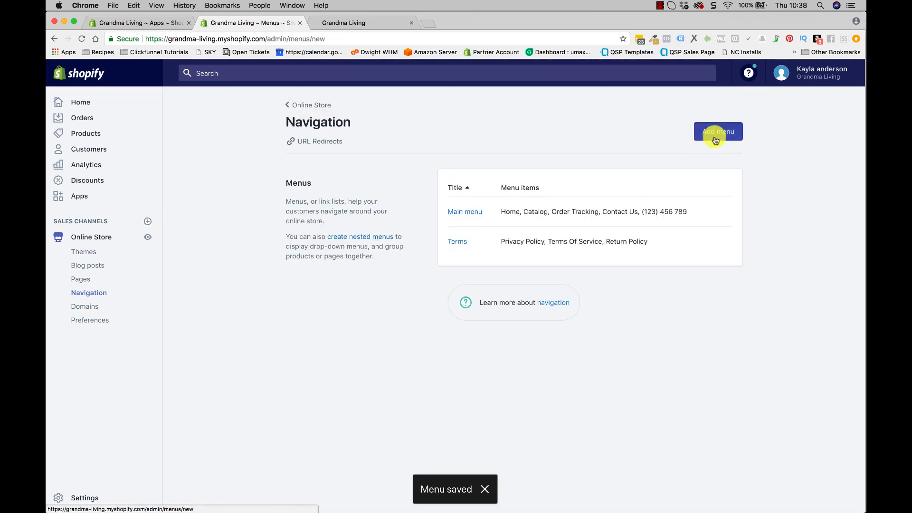
left_click(337, 174)
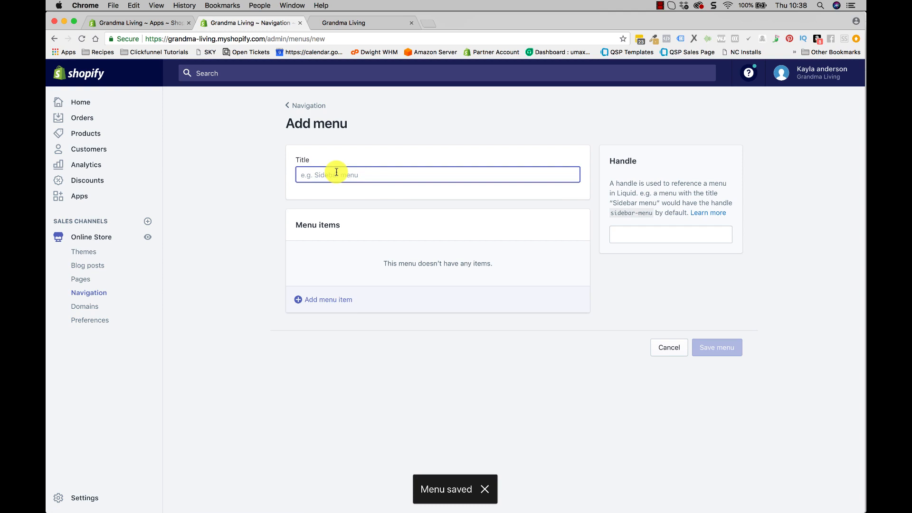
type("Contact")
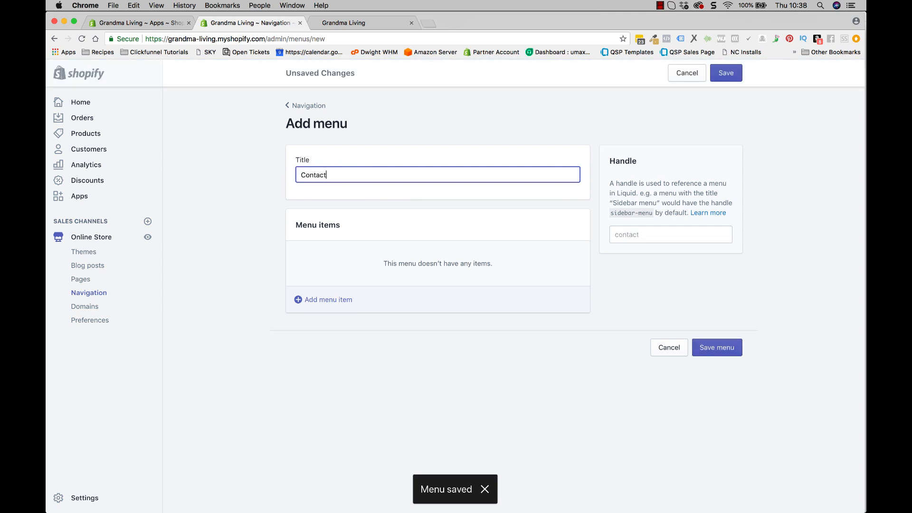
Add a menu item linked to the Contact Us page to the Contact menu
left_click(302, 299)
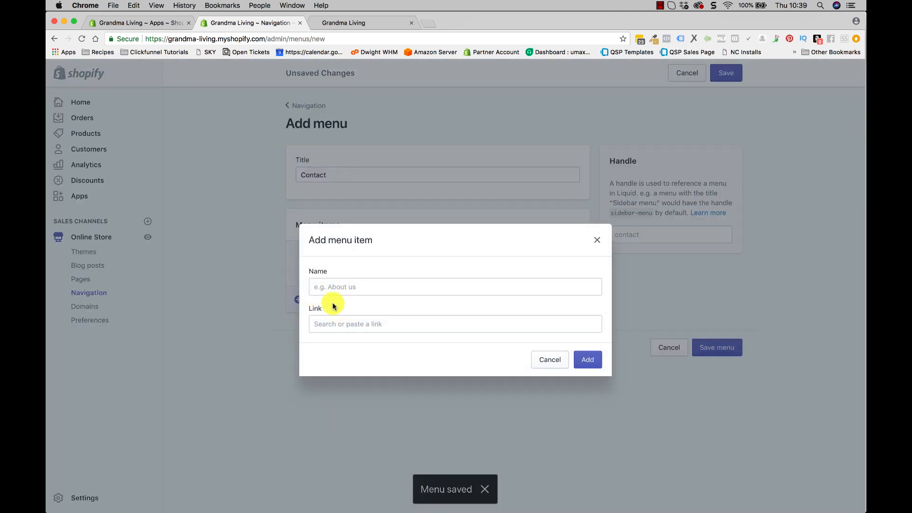
left_click(331, 324)
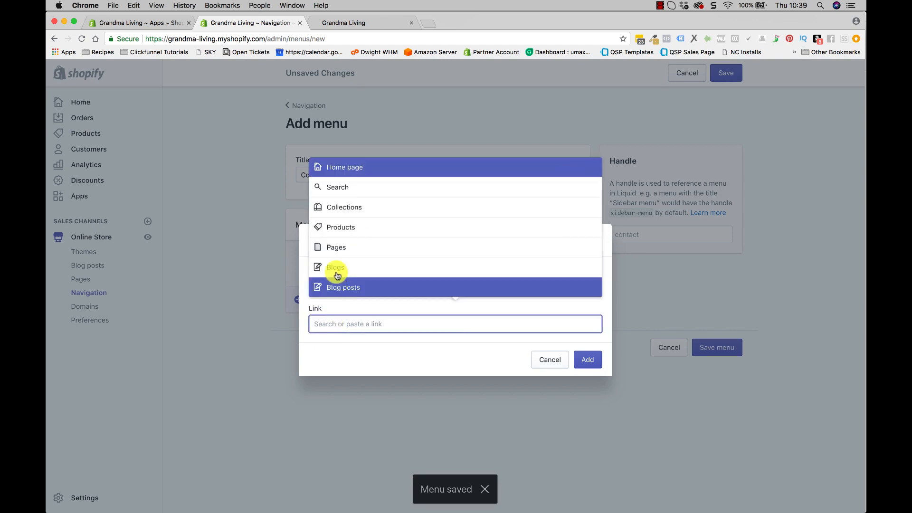
left_click(336, 248)
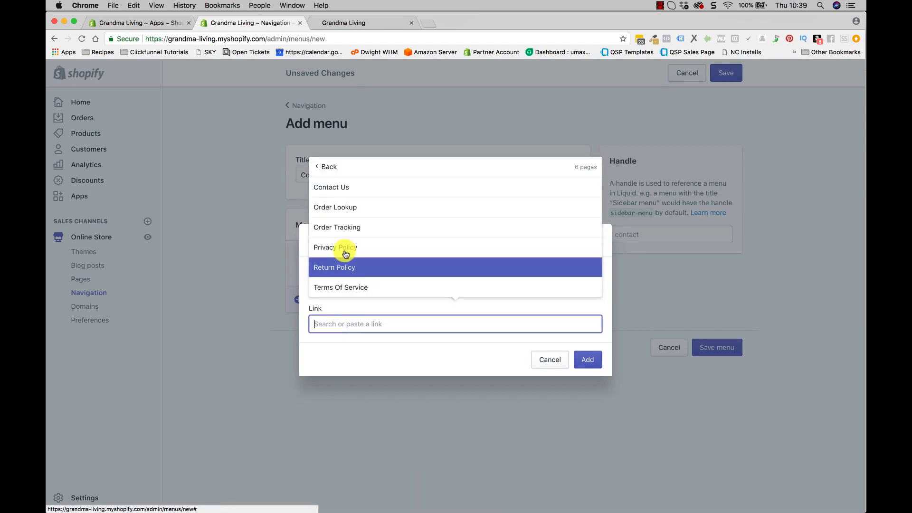
left_click(345, 187)
left_click(587, 360)
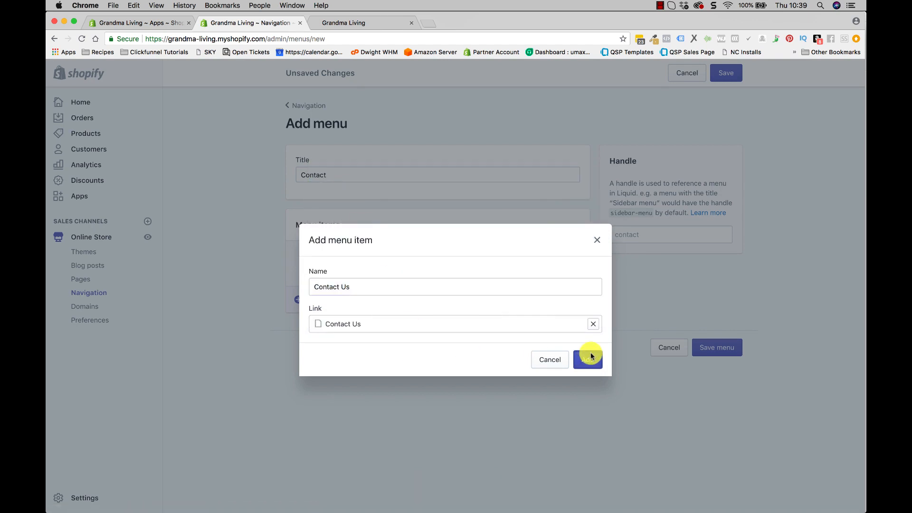
Add a menu item named with the store's phone number, link it to the Contact Us page, and save the Contact menu
left_click(315, 284)
left_click(322, 286)
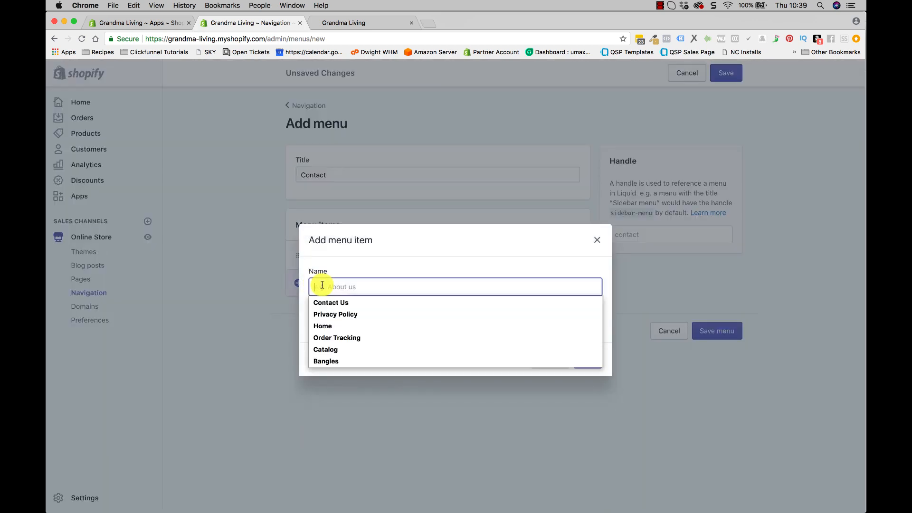
type("(123) 456 789")
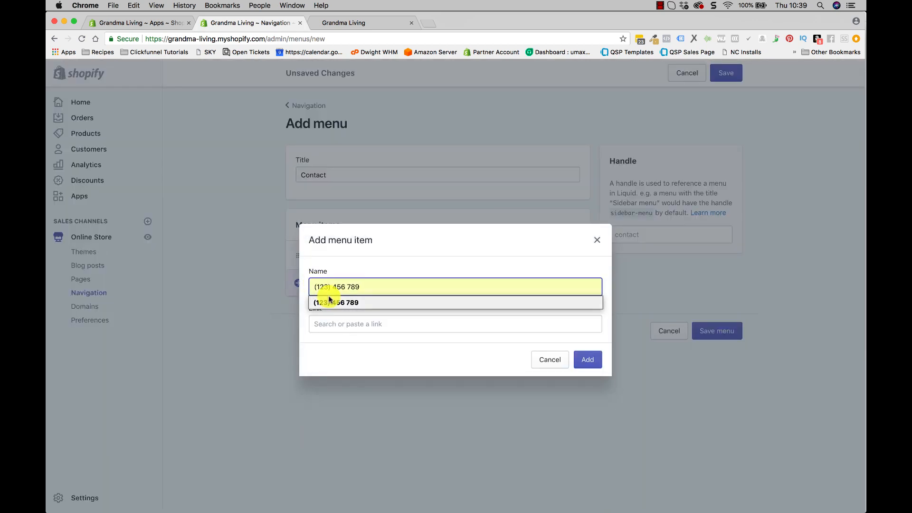
left_click(332, 302)
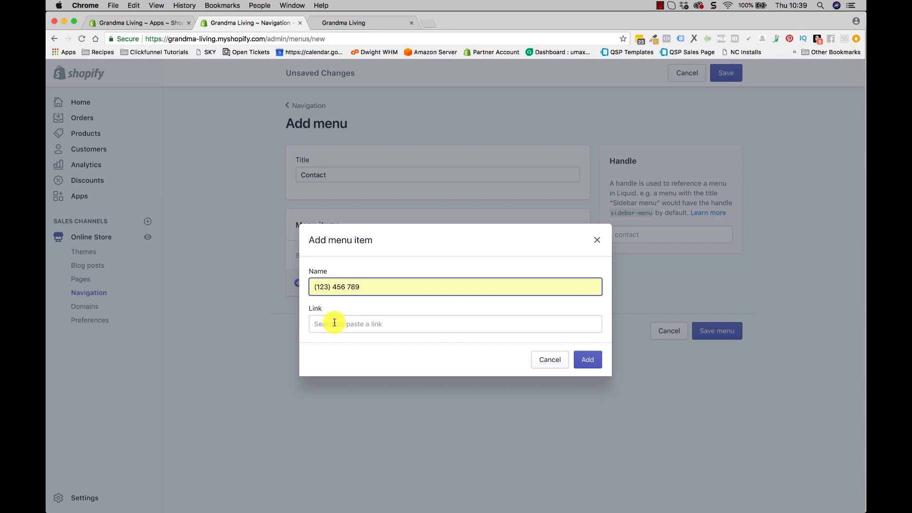
left_click(335, 323)
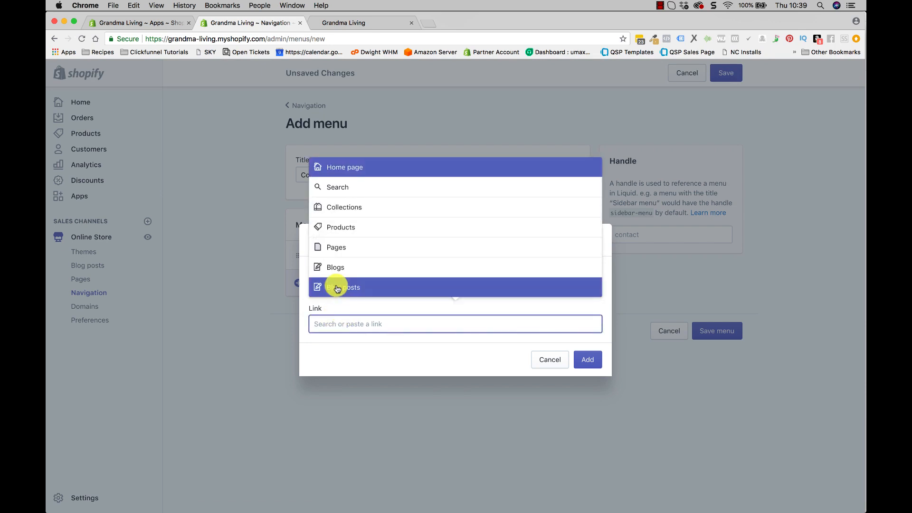
left_click(334, 247)
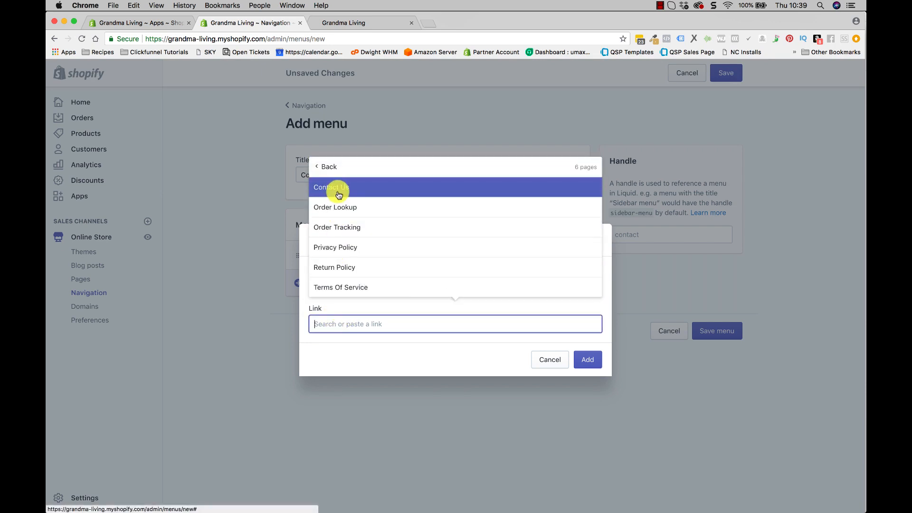
left_click(338, 190)
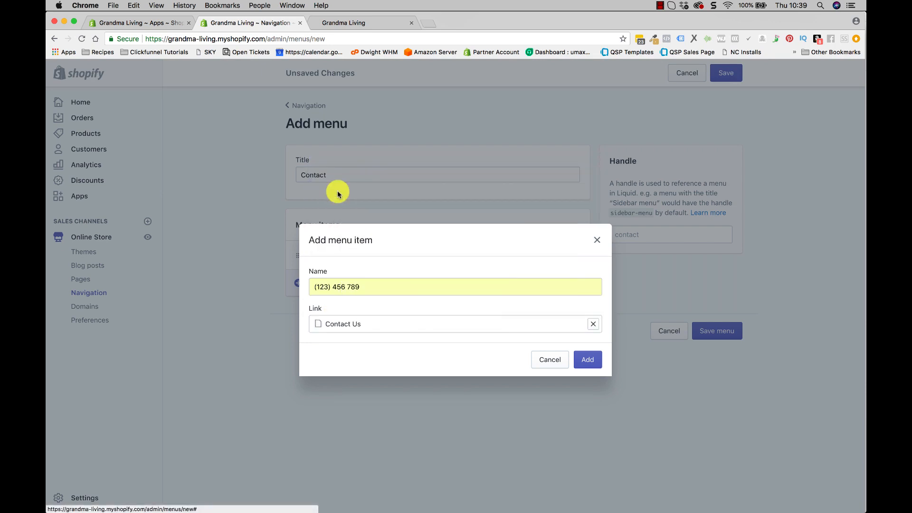
left_click(587, 359)
left_click(715, 360)
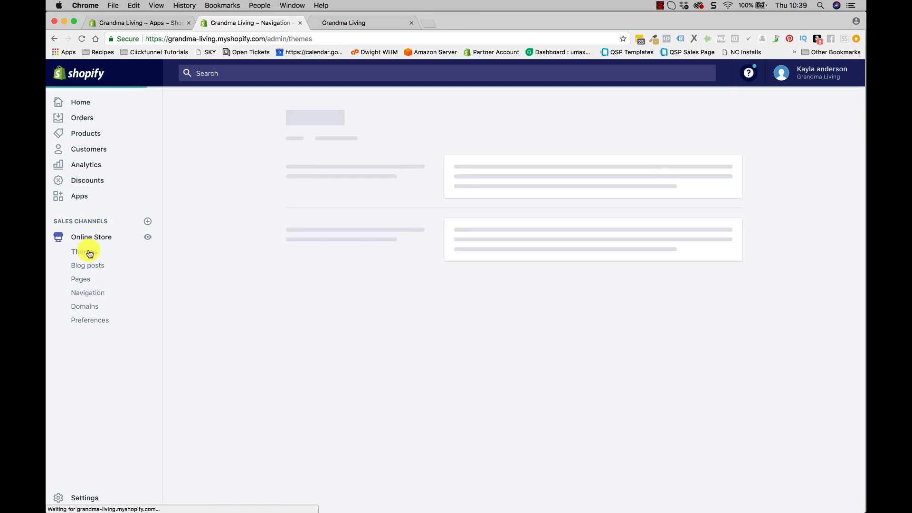
Open the Venture theme for customizing, go to its Footer section and view the content types it offers
left_click(706, 173)
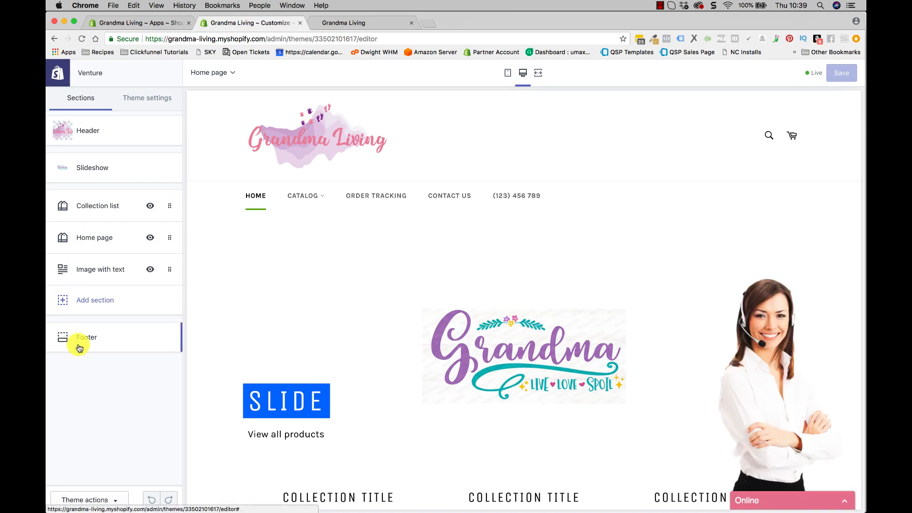
left_click(90, 336)
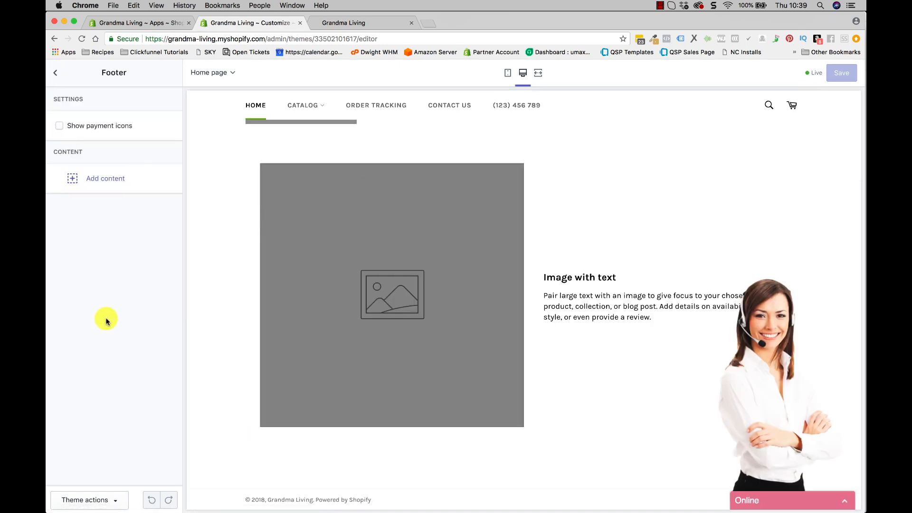
left_click(97, 180)
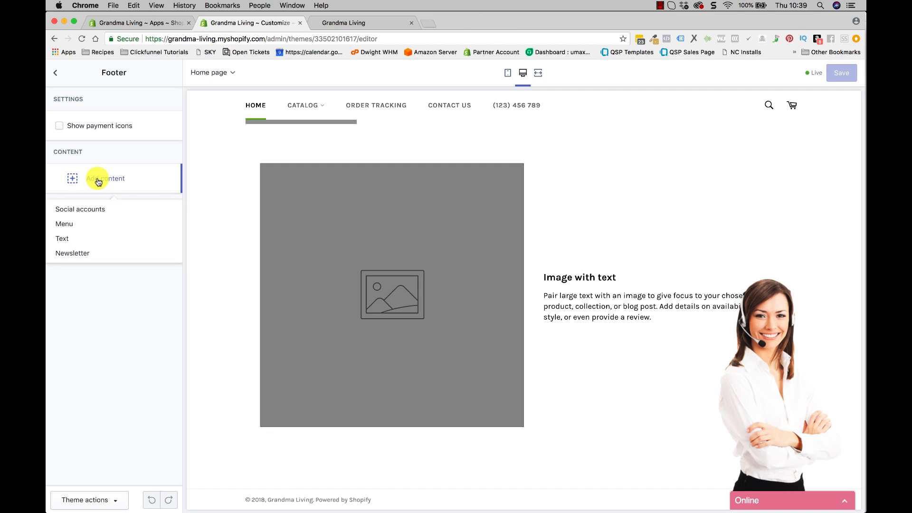
left_click(64, 331)
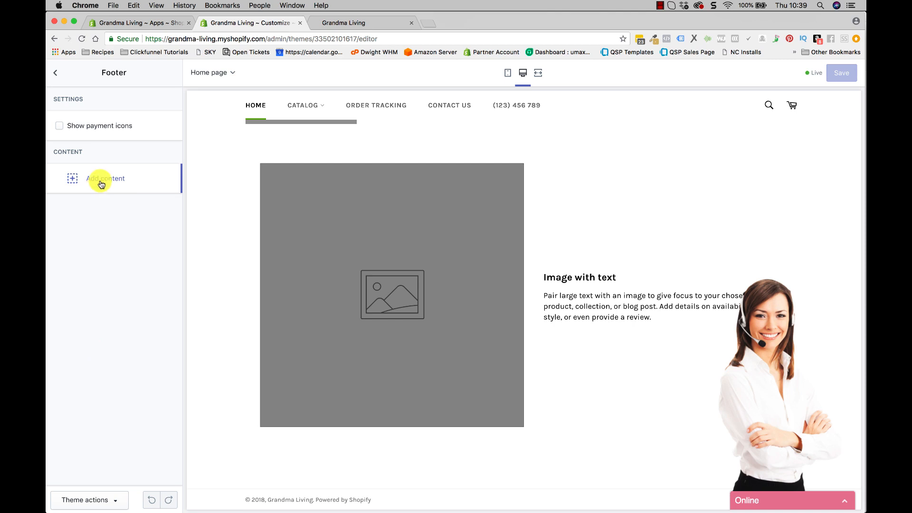
Add two text columns to the footer content and swap their order
left_click(101, 180)
left_click(61, 237)
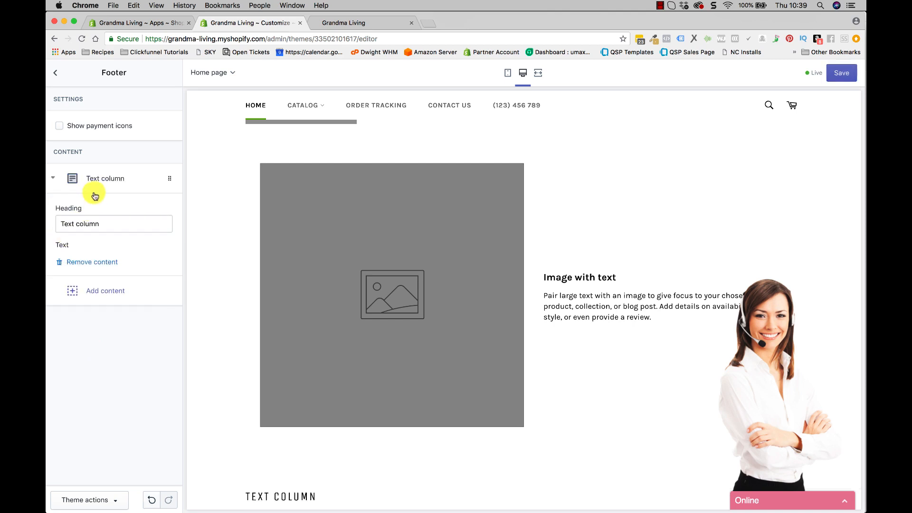
left_click(72, 360)
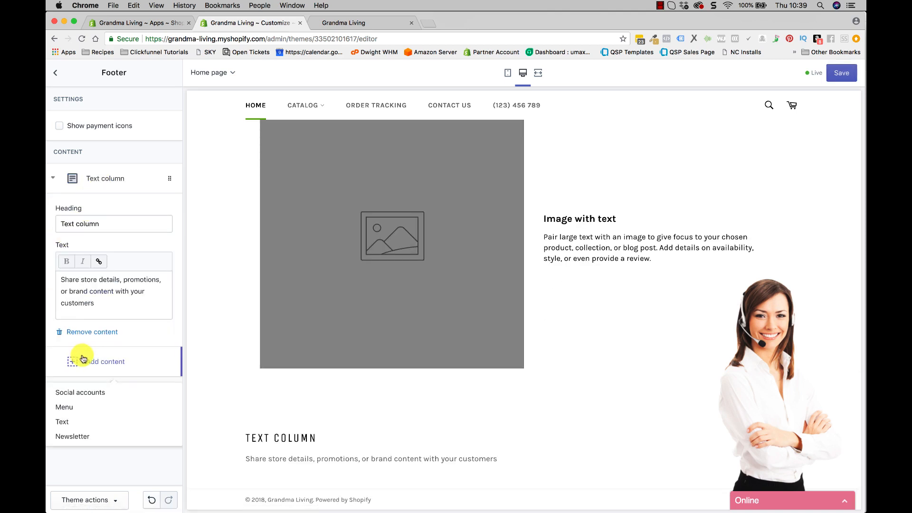
left_click(66, 420)
left_click(57, 209)
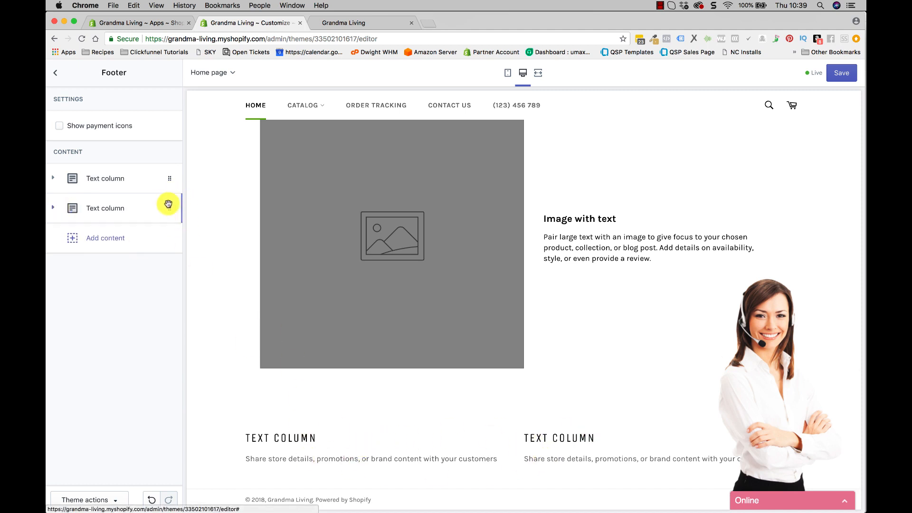
left_click_drag(168, 204, 168, 175)
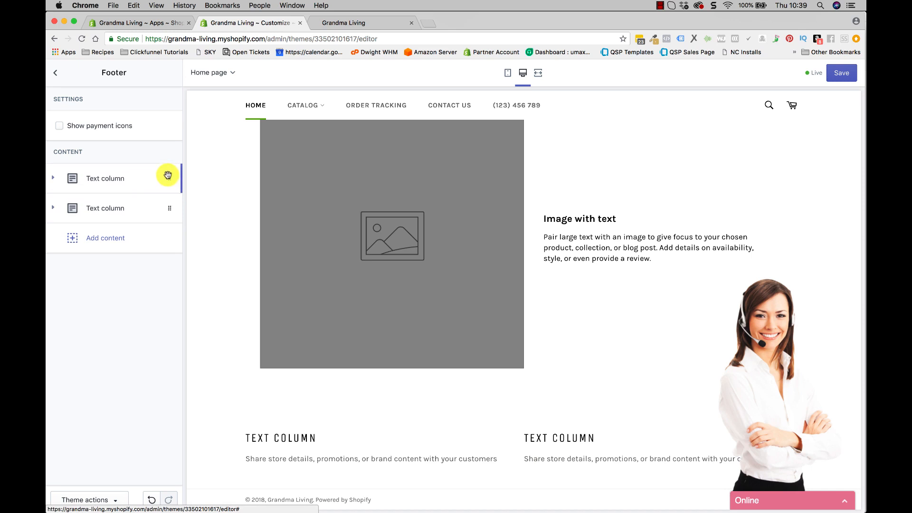
Add a newsletter block to the footer and move it ahead of the two text columns
left_click(90, 239)
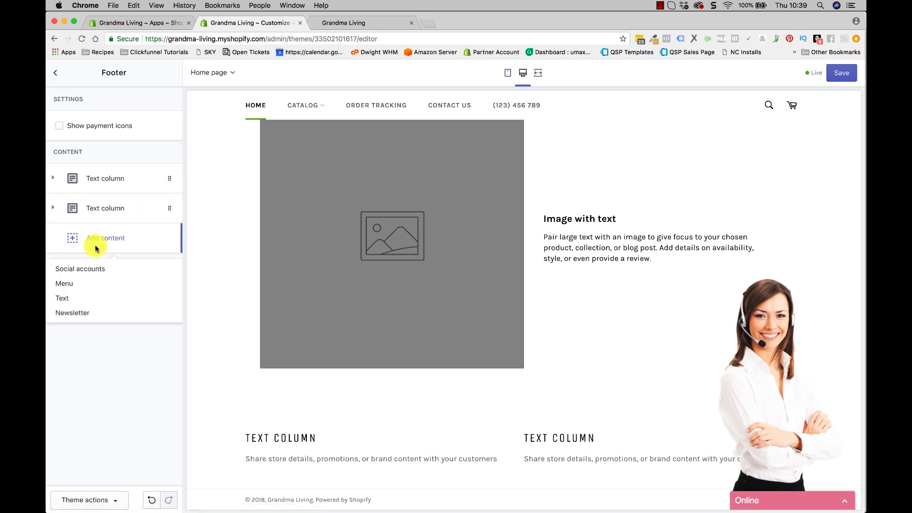
left_click(74, 312)
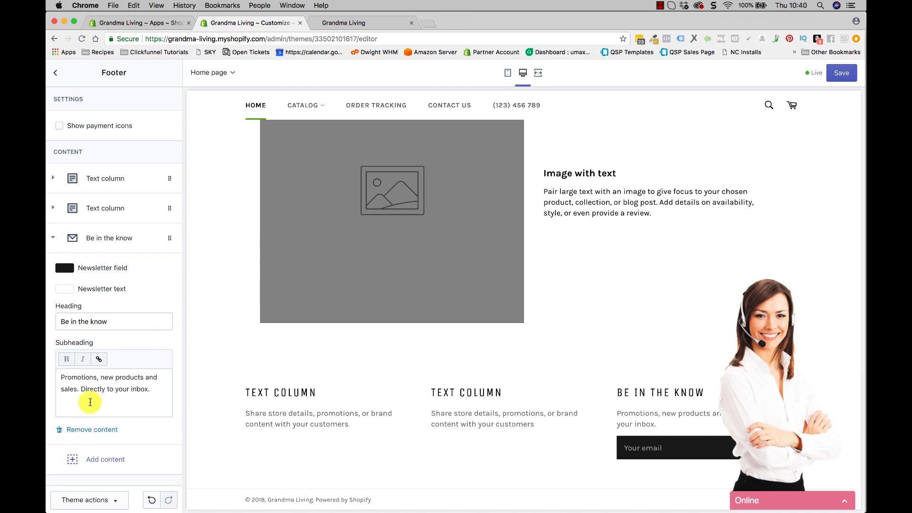
left_click(53, 240)
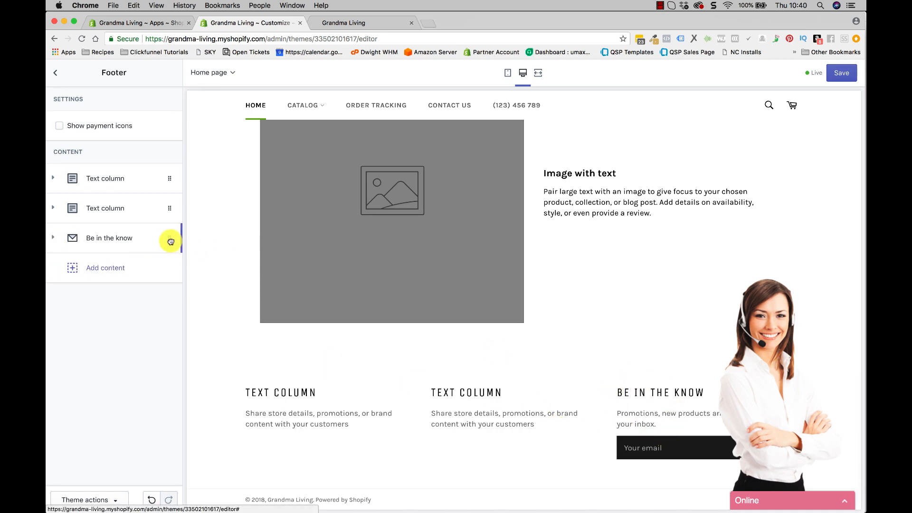
left_click_drag(170, 238, 169, 170)
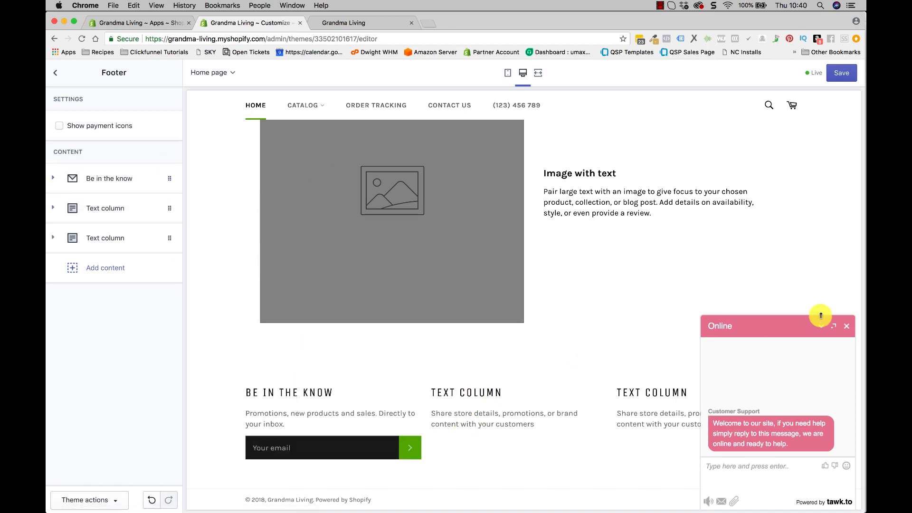
left_click(824, 326)
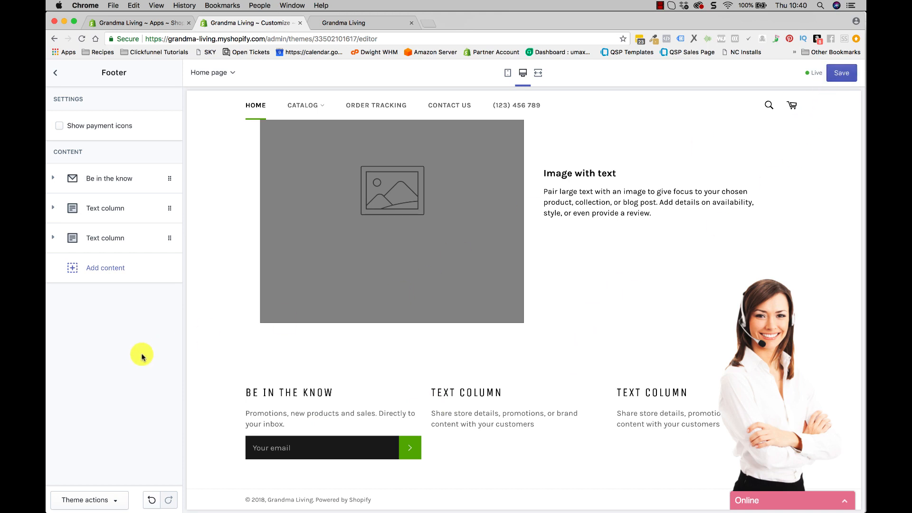
Remove both text columns and the newsletter block from the footer content
left_click(54, 238)
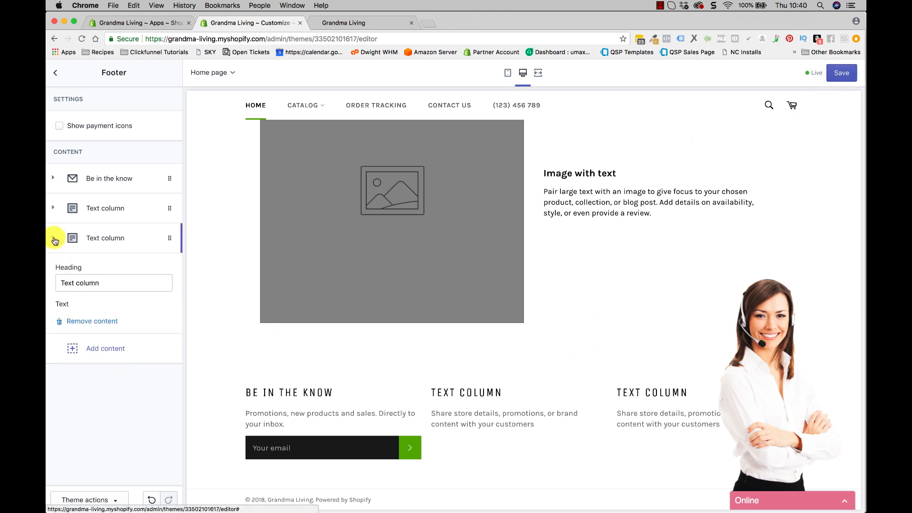
left_click(78, 392)
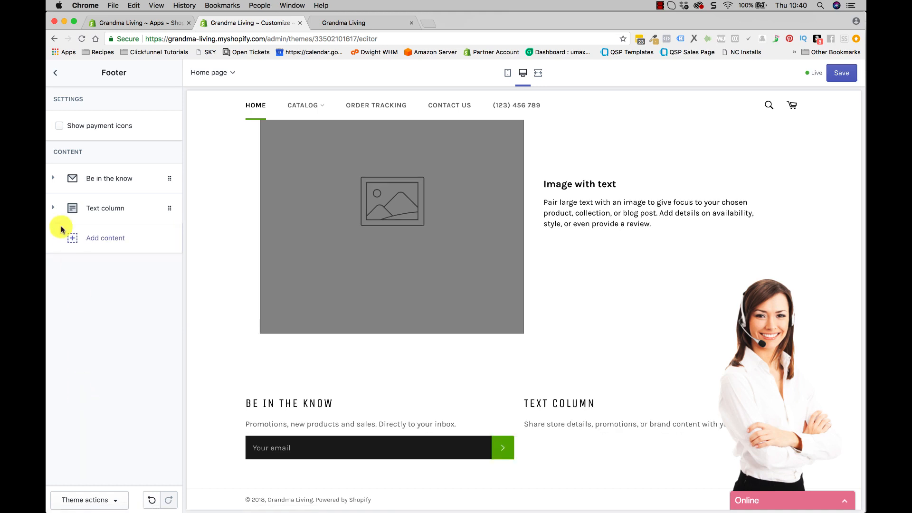
left_click(53, 209)
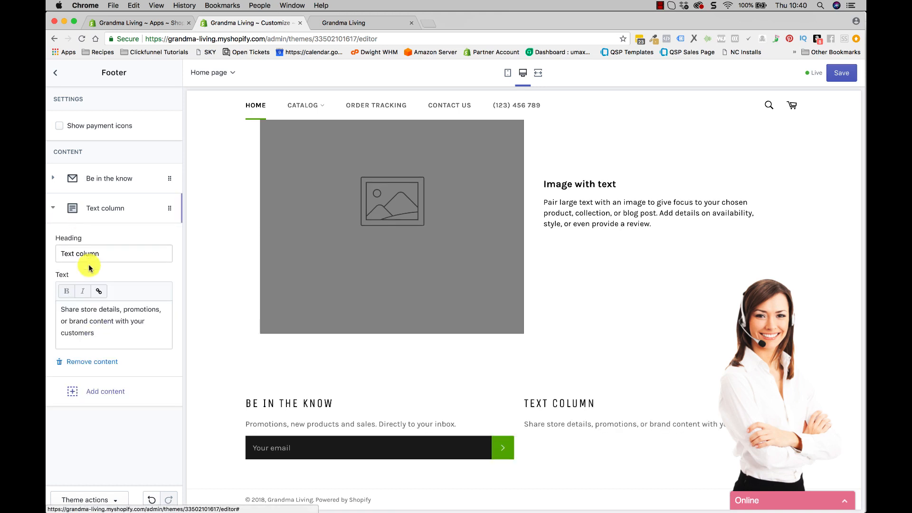
left_click(74, 361)
left_click(54, 178)
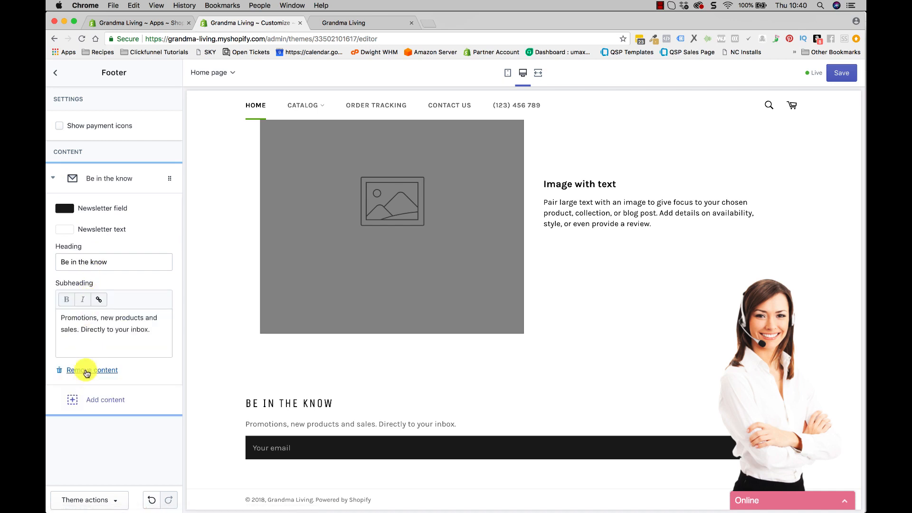
left_click(84, 369)
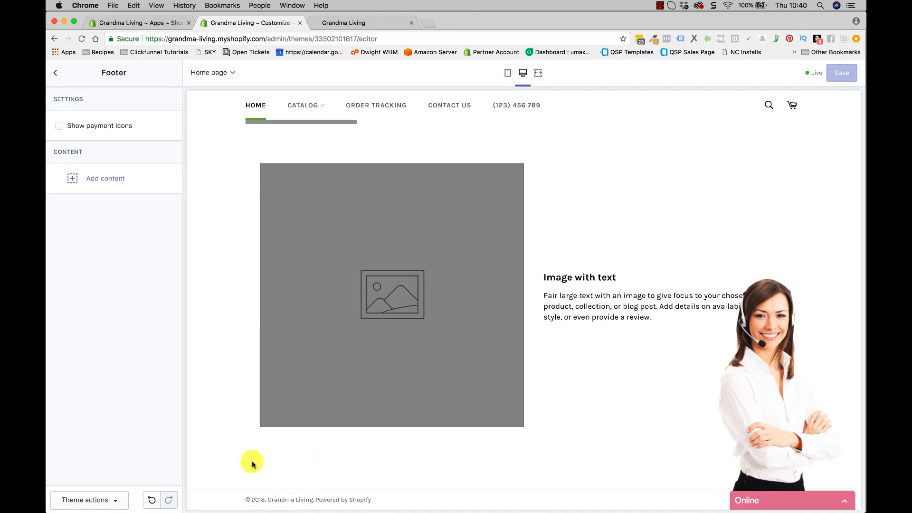
Turn on payment icons in the footer and add a menu block that uses the Terms menu
left_click(60, 126)
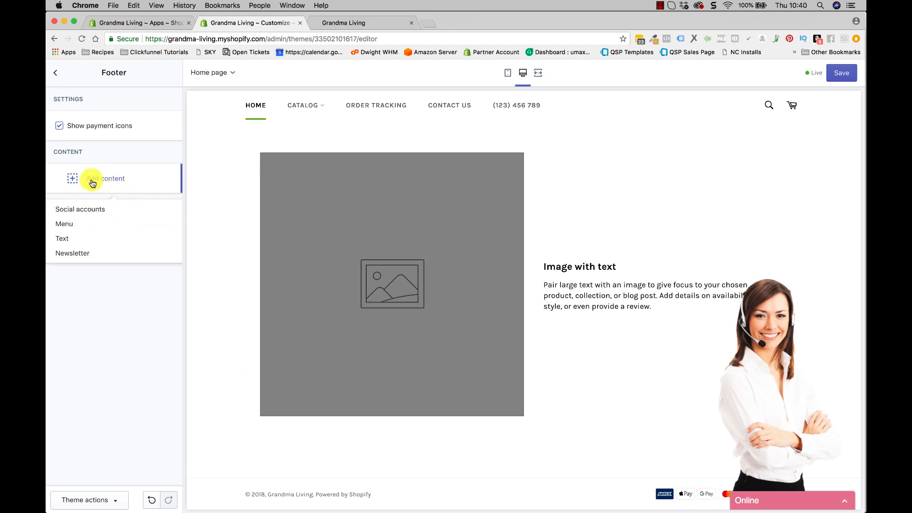
left_click(66, 223)
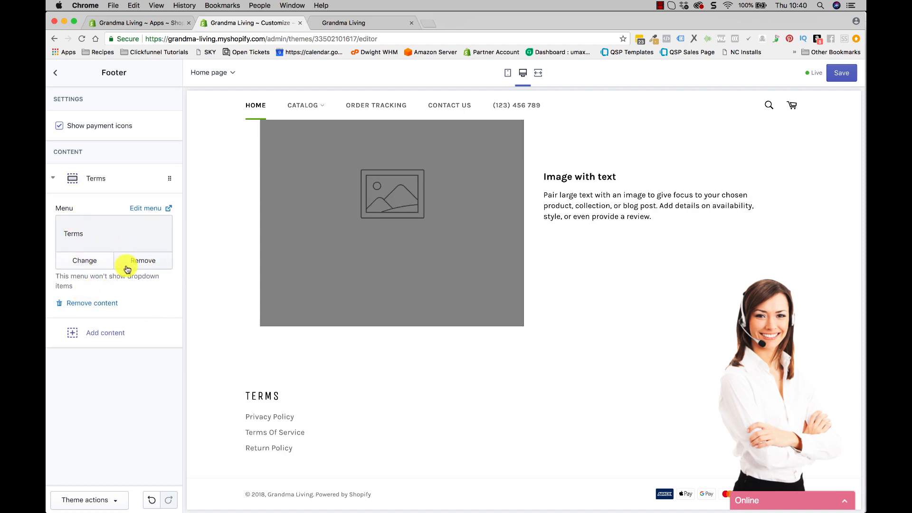
left_click(99, 262)
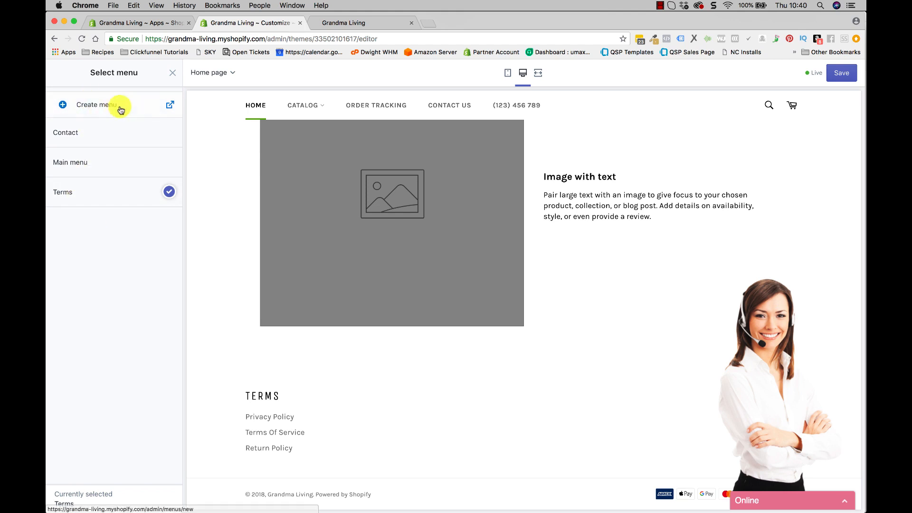
left_click(173, 71)
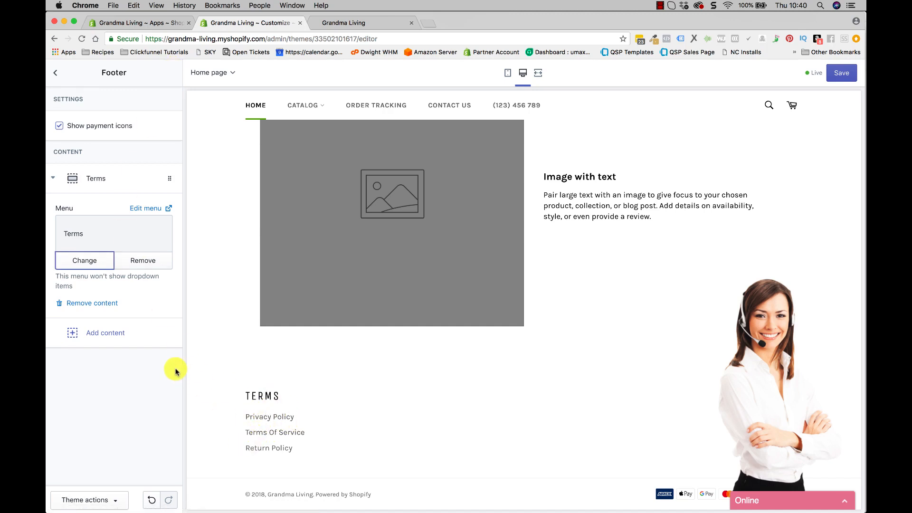
left_click(53, 178)
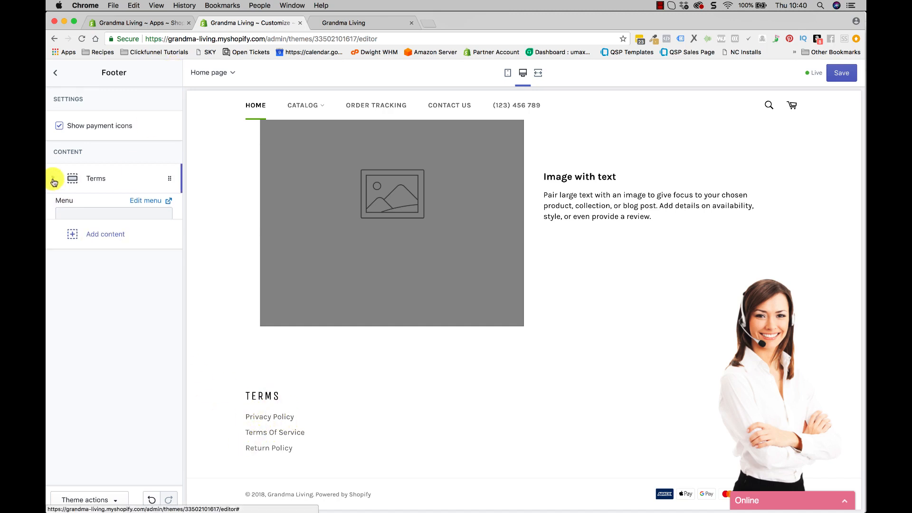
Add a second menu block to the footer and assign the Contact menu to it
left_click(103, 212)
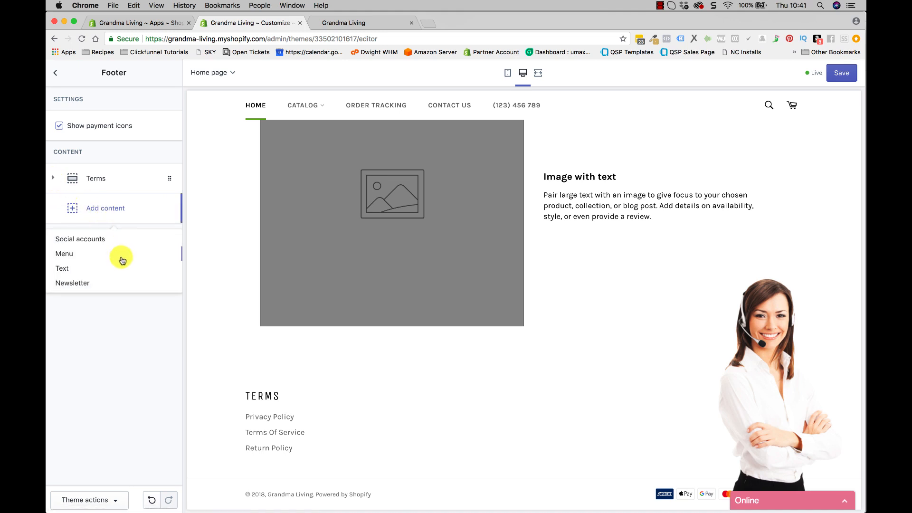
left_click(71, 255)
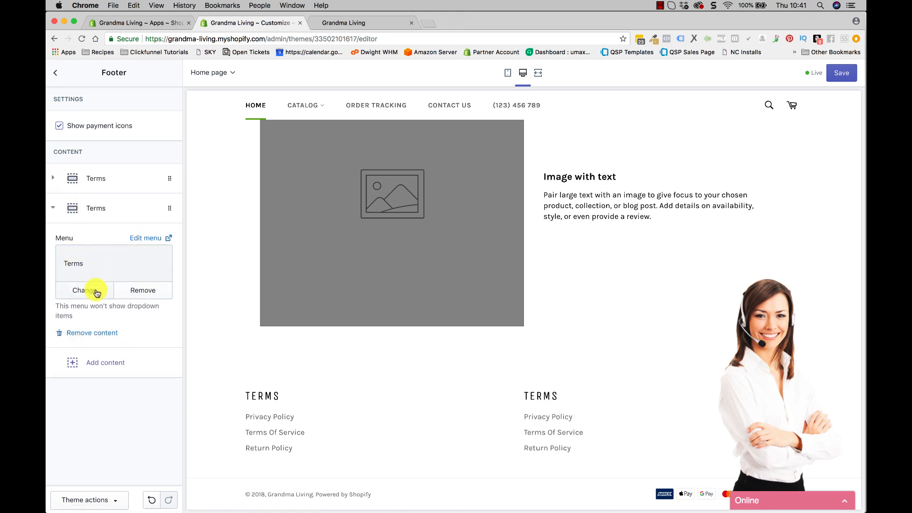
left_click(95, 291)
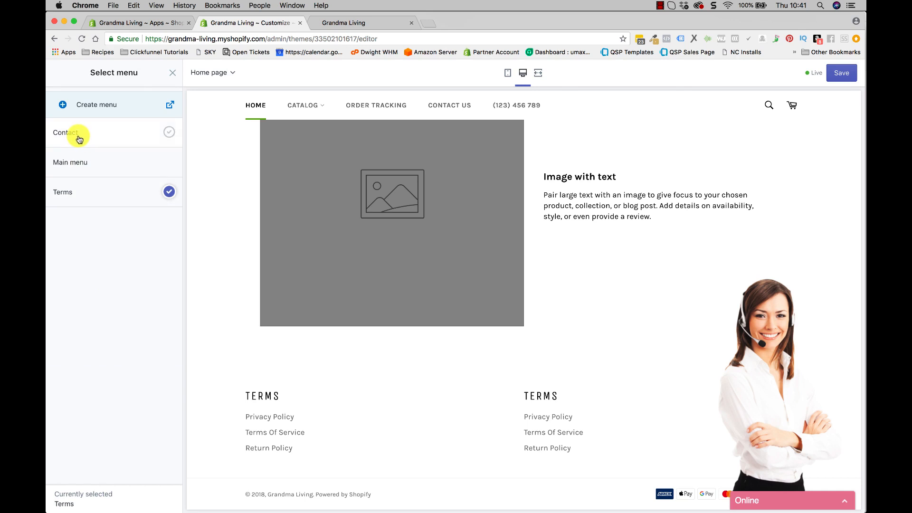
left_click(79, 137)
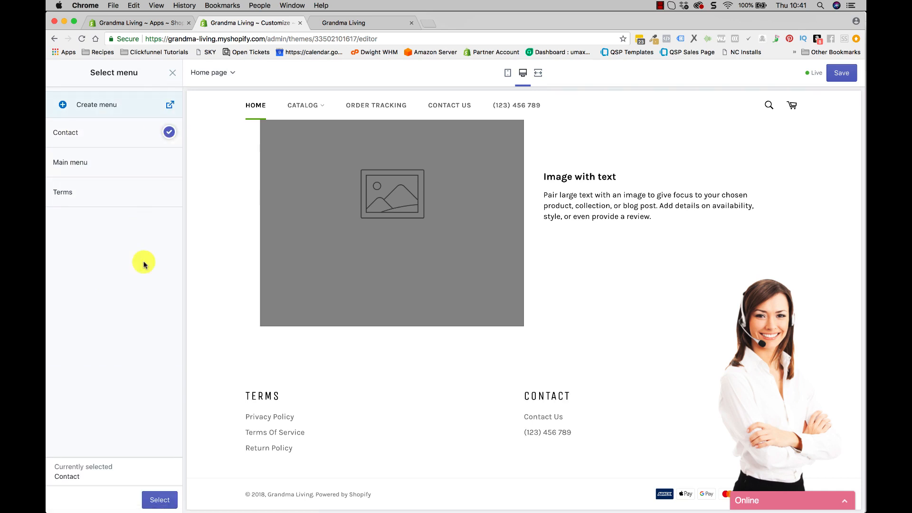
left_click(156, 498)
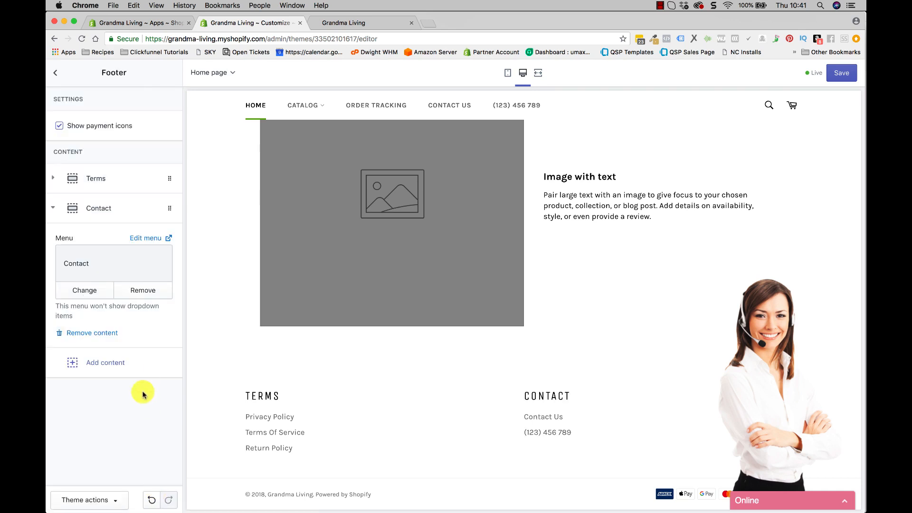
Add a social accounts block to the footer after the Terms and Contact menus
left_click(54, 208)
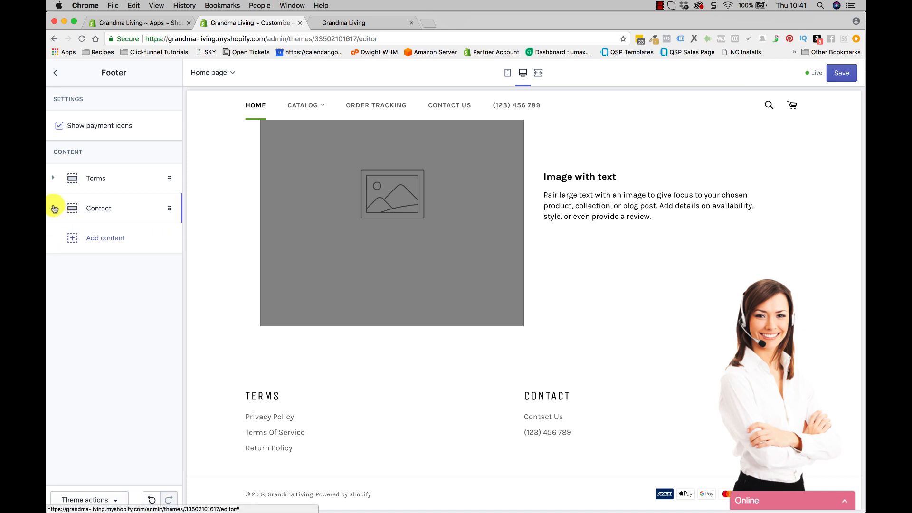
left_click(74, 242)
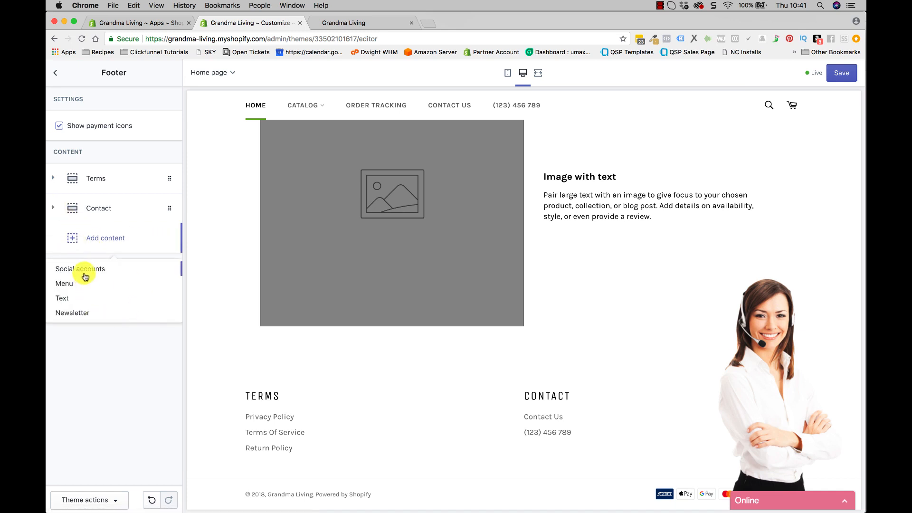
left_click(85, 269)
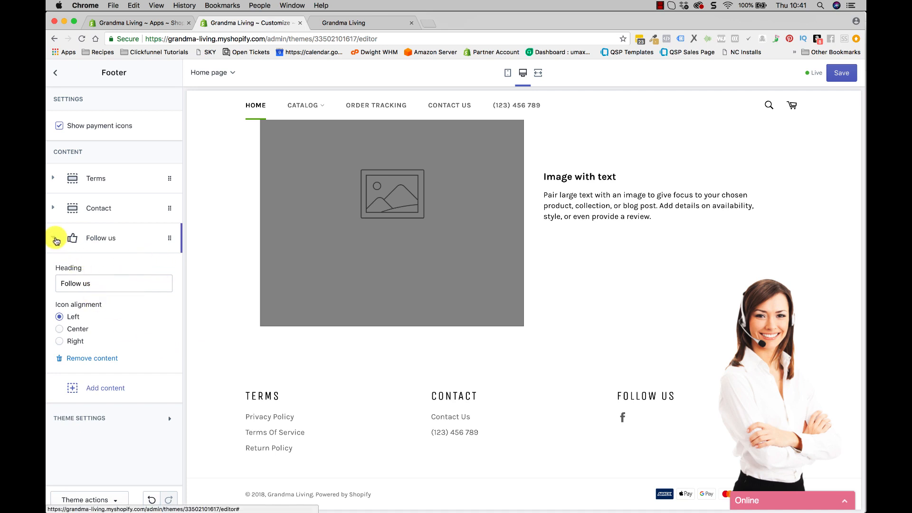
left_click(53, 237)
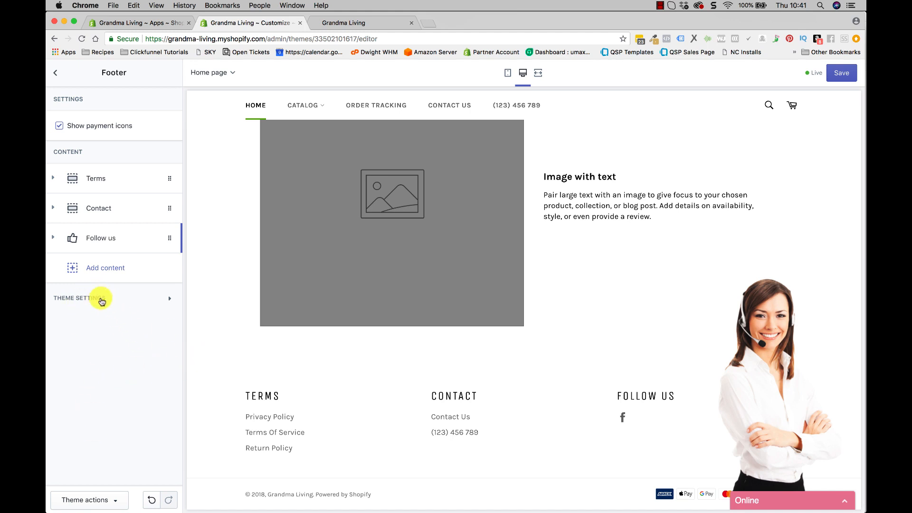
Review the social media link fields in the footer's theme settings, including Facebook, Twitter, Pinterest and Instagram
left_click(98, 303)
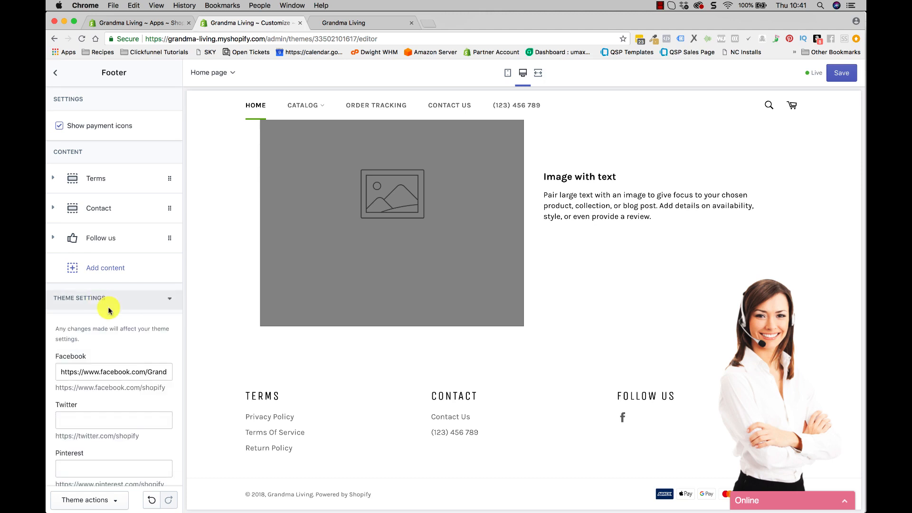
scroll(126, 342, "down", 5)
left_click_drag(67, 255, 181, 257)
left_click(83, 300)
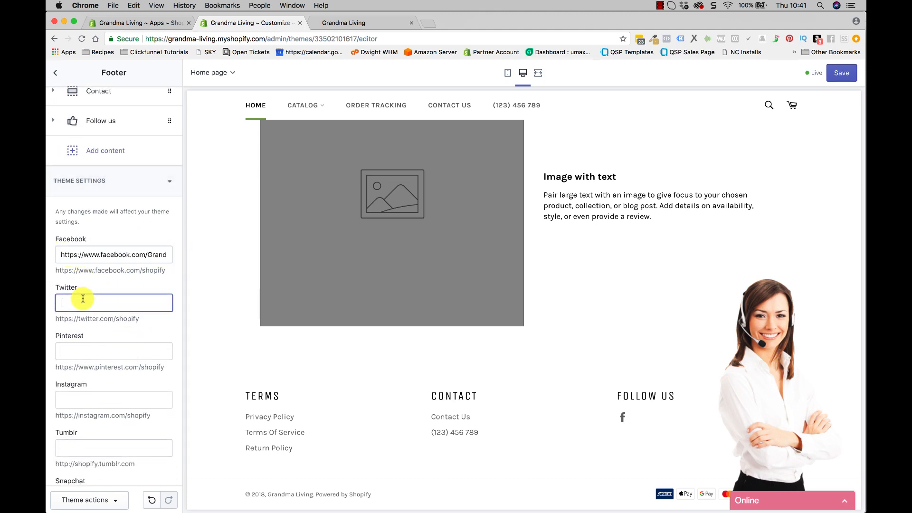
left_click(79, 350)
scroll(81, 348, "down", 1)
left_click(78, 351)
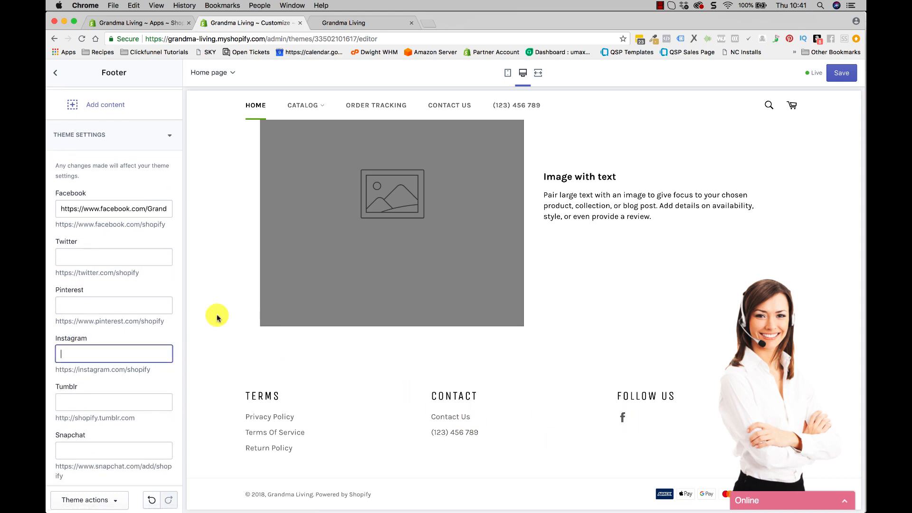
left_click_drag(62, 208, 197, 210)
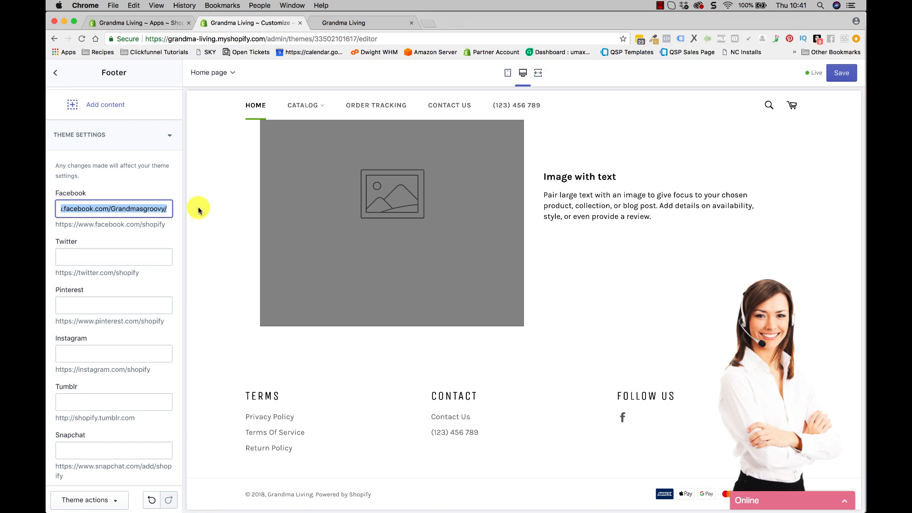
scroll(163, 224, "up", 3)
left_click(166, 220)
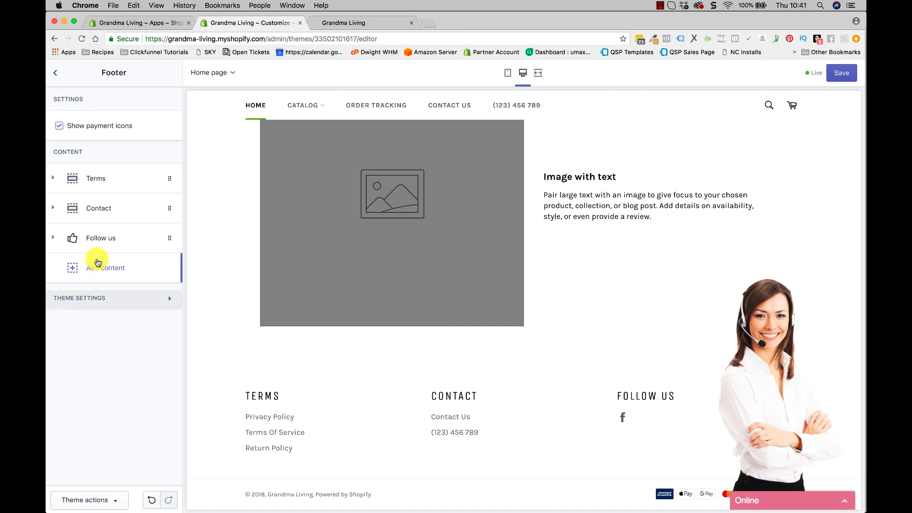
Check which content types can still be added to the footer, and save the theme changes
left_click(104, 274)
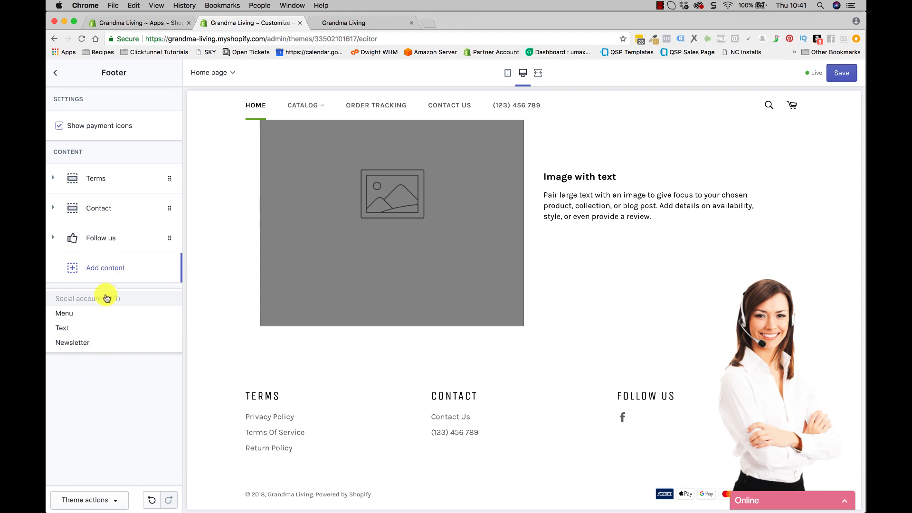
left_click(97, 406)
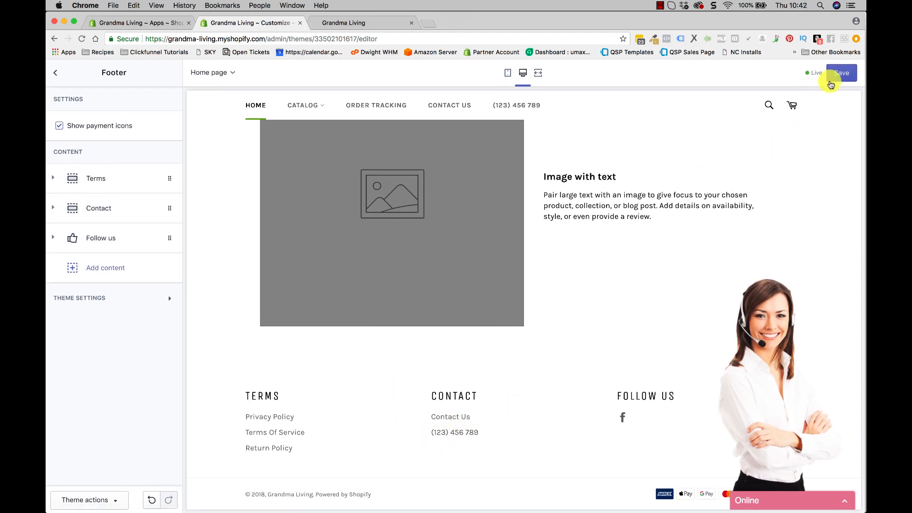
left_click(838, 73)
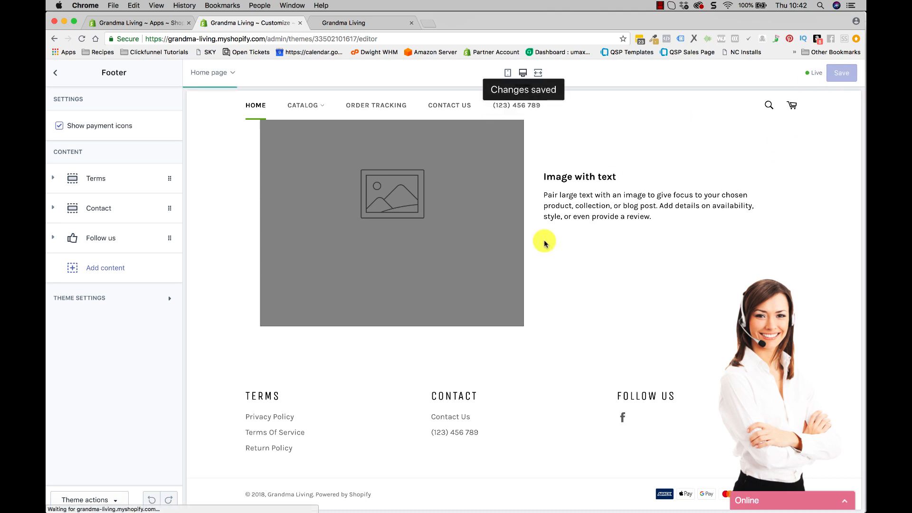
Reload the live storefront and examine the footer's Terms, Contact and Follow Us columns and its payment icons
left_click(360, 23)
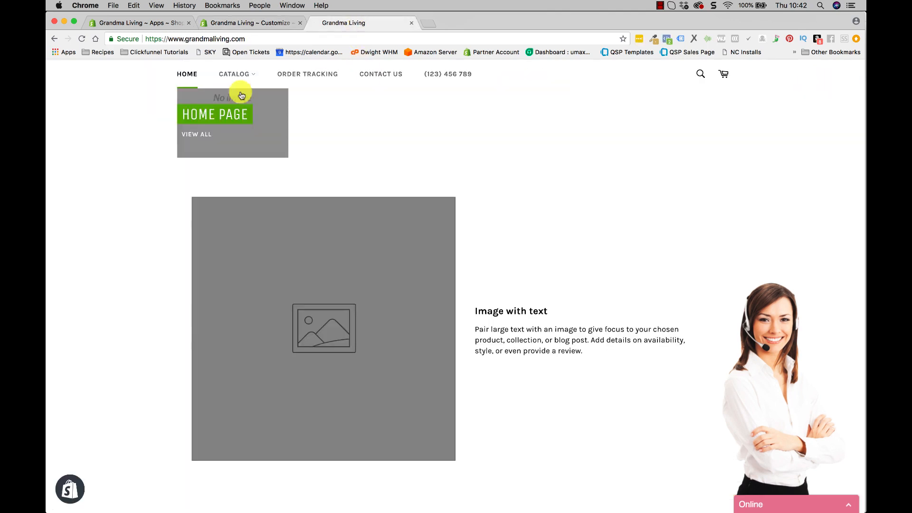
left_click(83, 41)
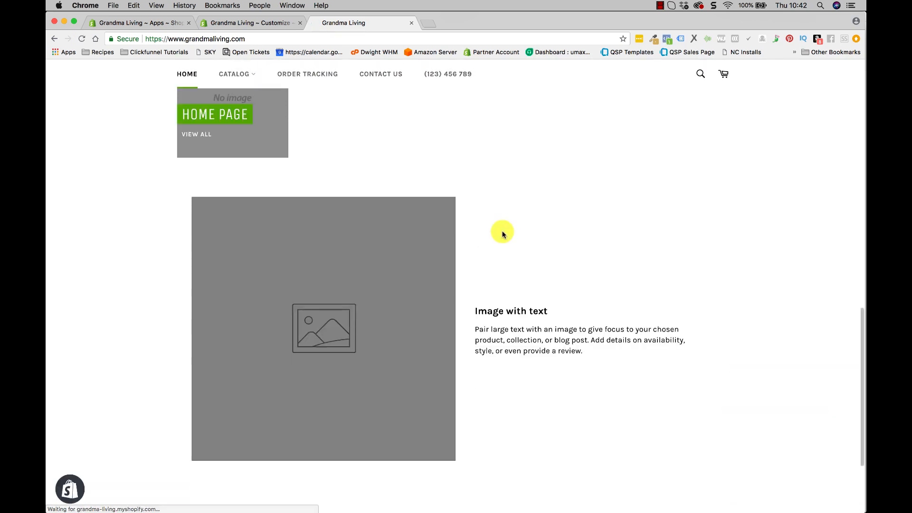
left_click(81, 39)
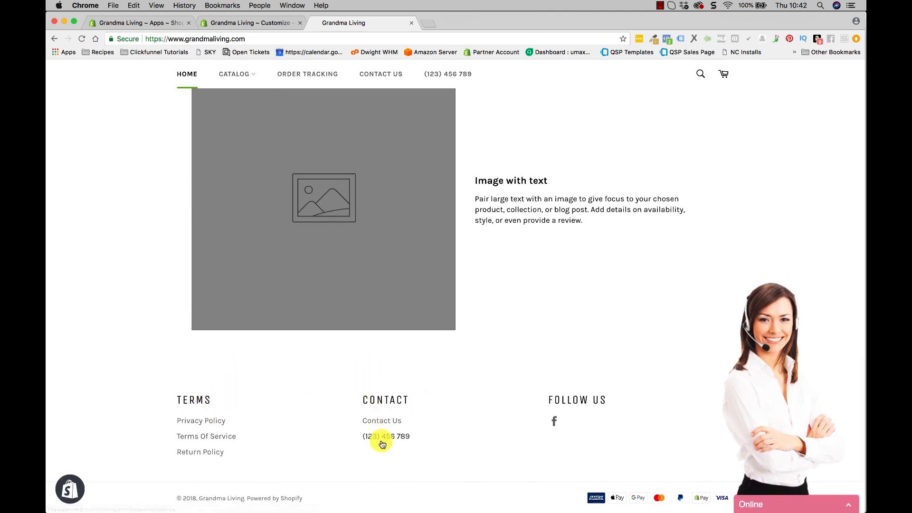
scroll(531, 465, "up", 1)
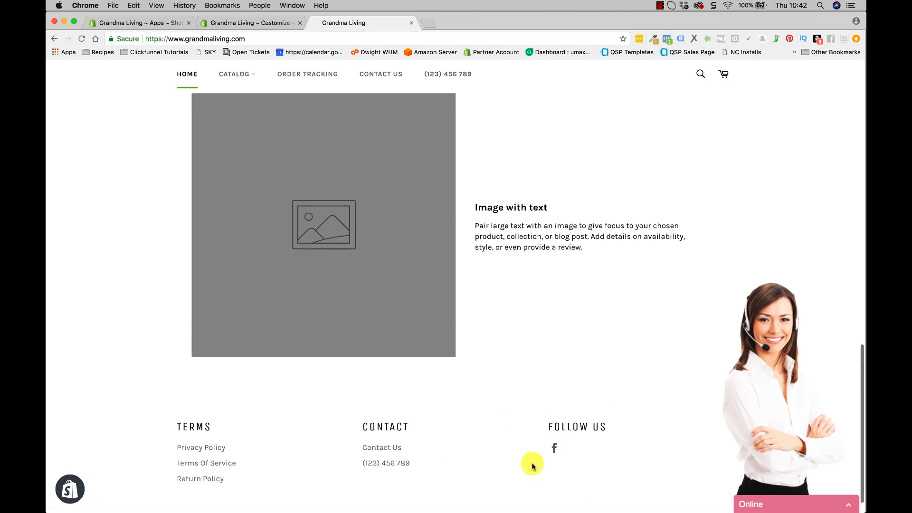
scroll(545, 376, "down", 1)
scroll(608, 329, "up", 15)
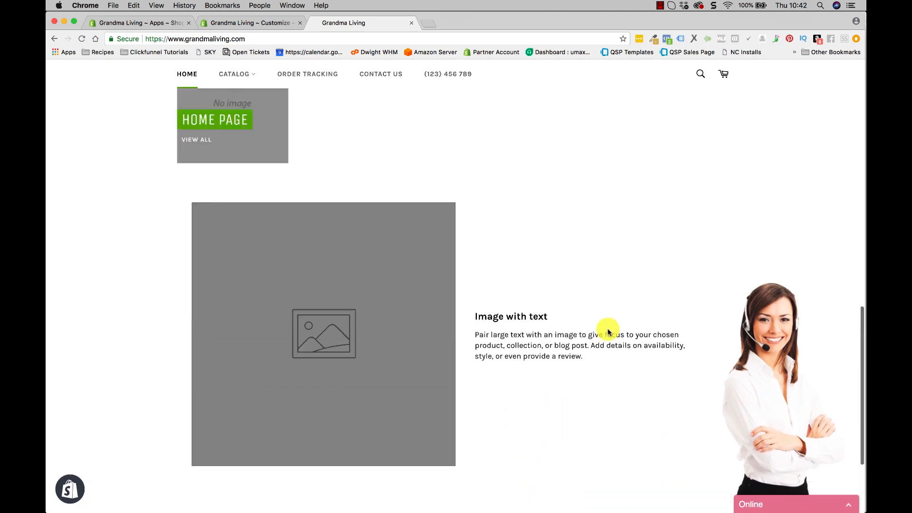
scroll(608, 329, "down", 15)
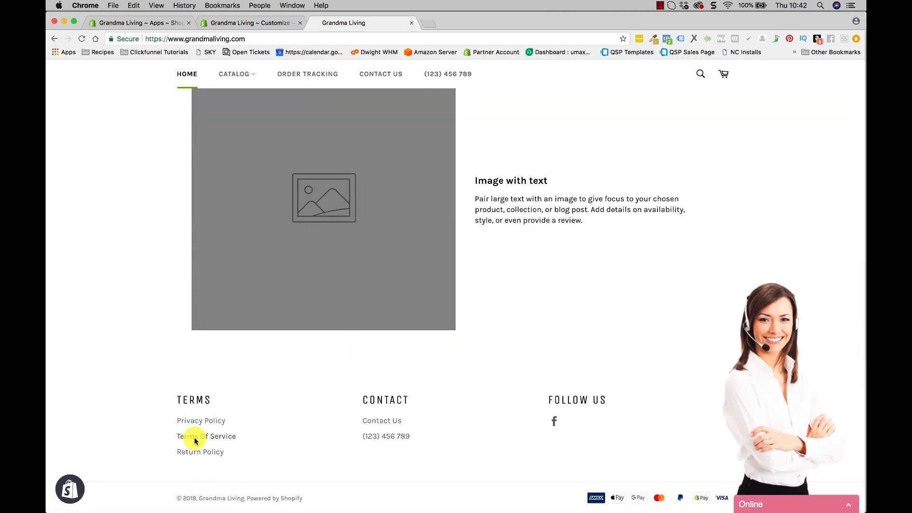